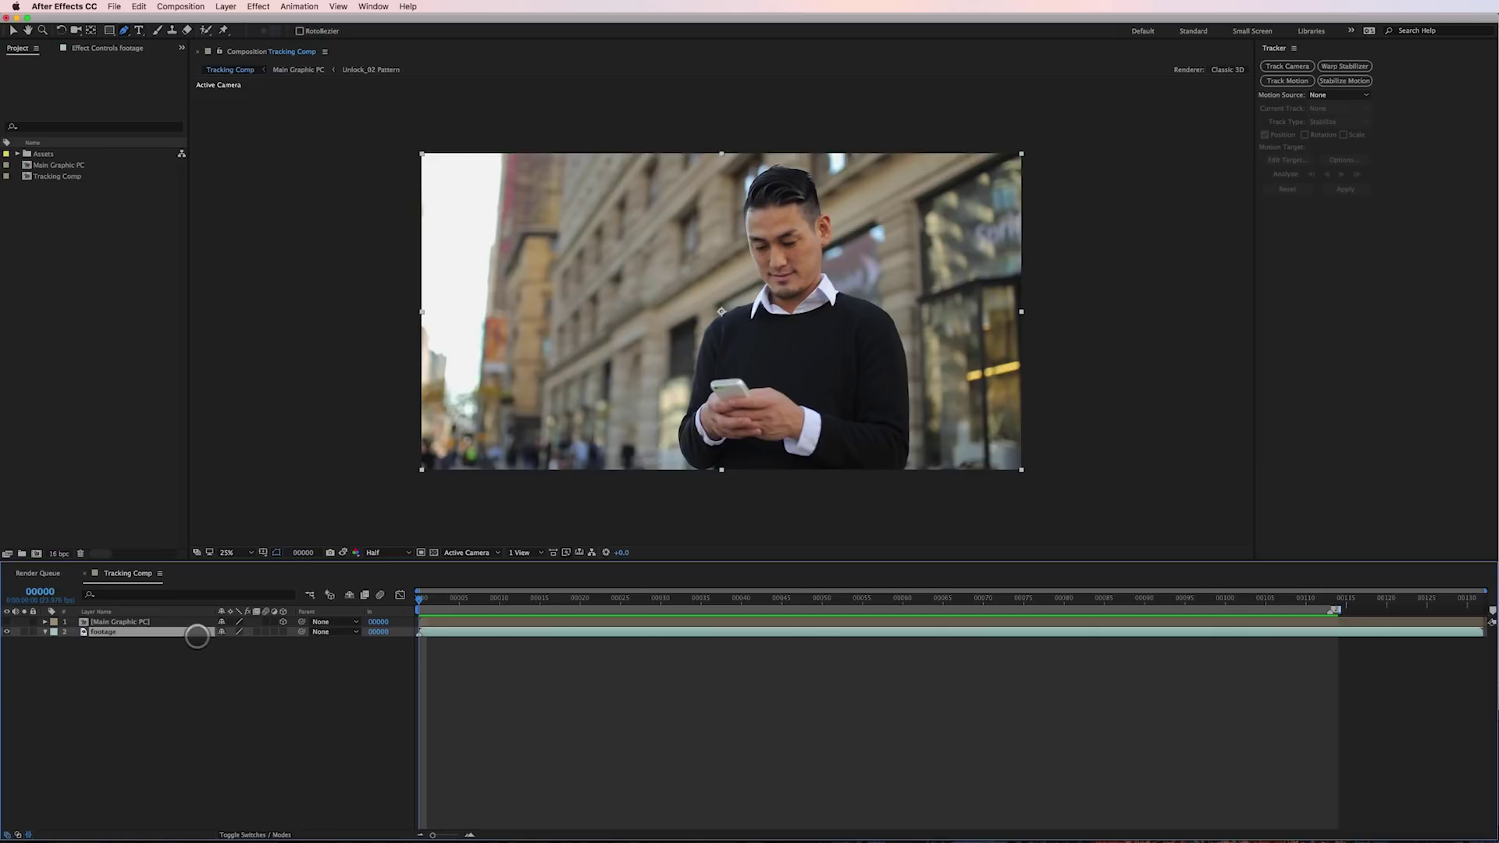
Trace Bezier points with the Pen tool around the man's left side, head and right side.
left_click(299, 6)
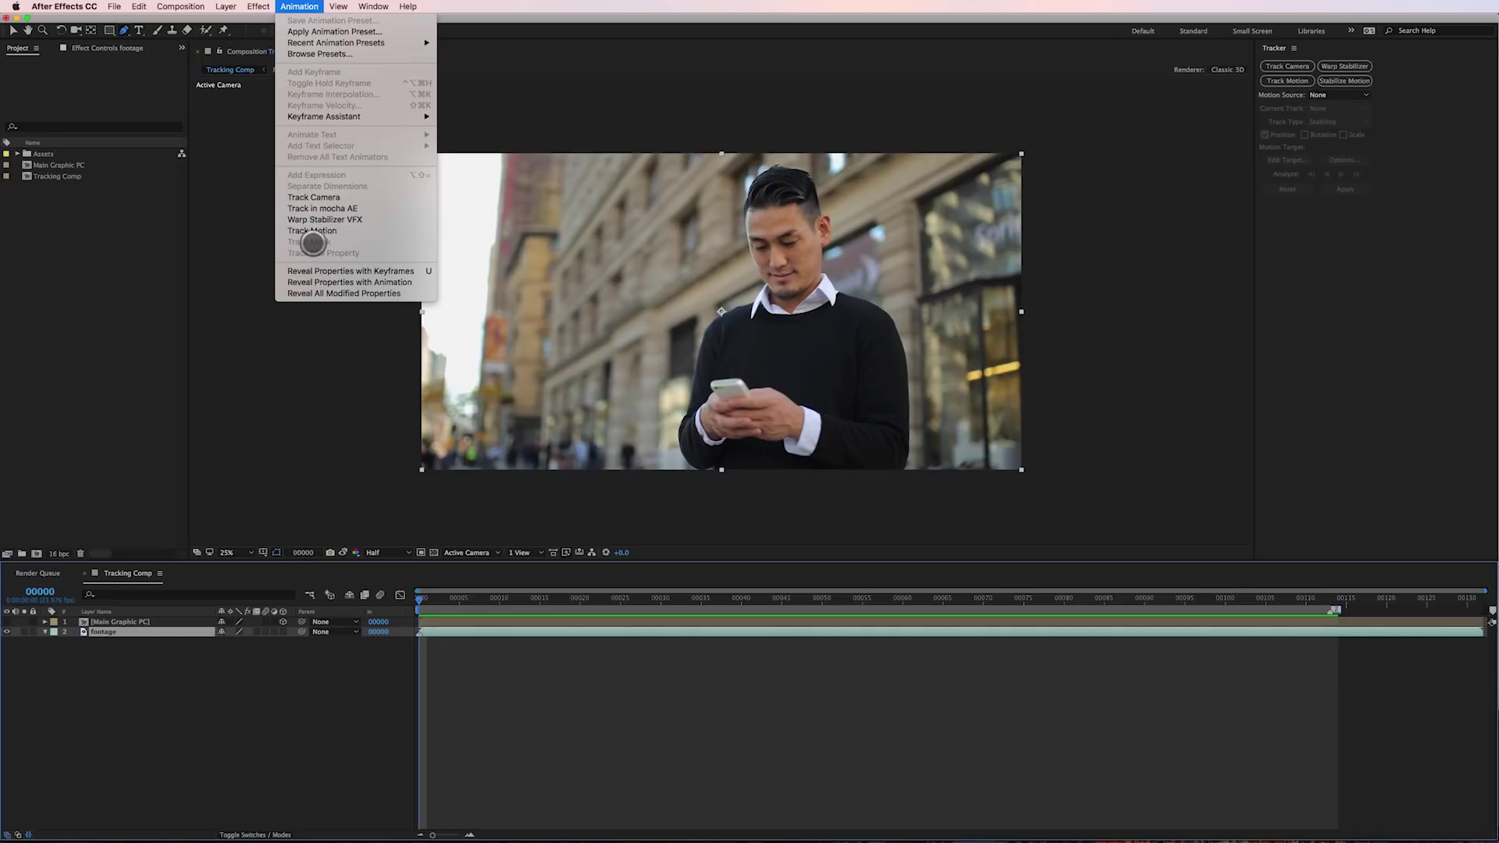
left_click(328, 242)
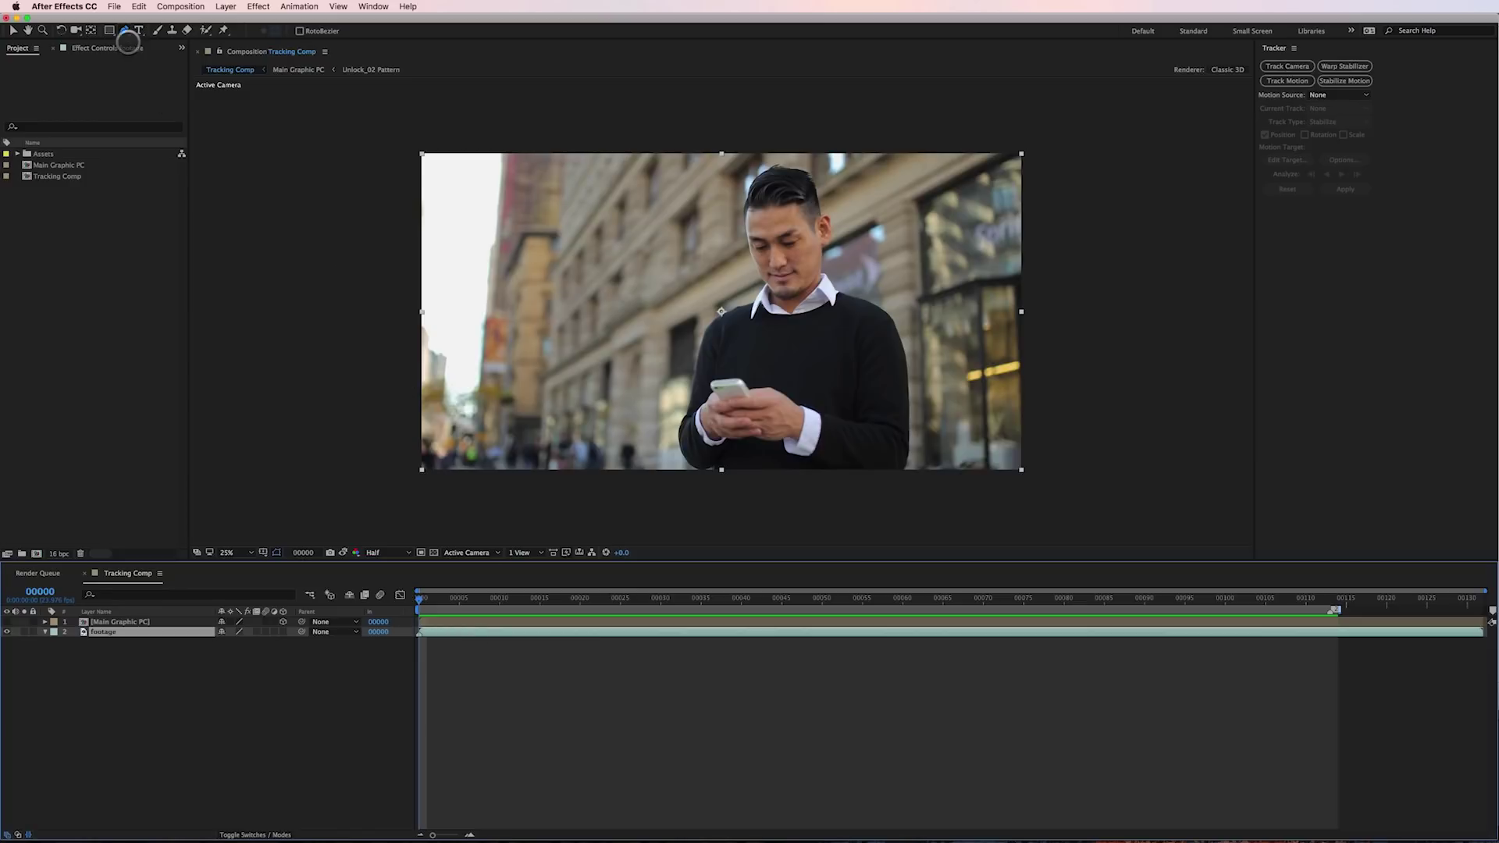
left_click_drag(674, 490, 685, 516)
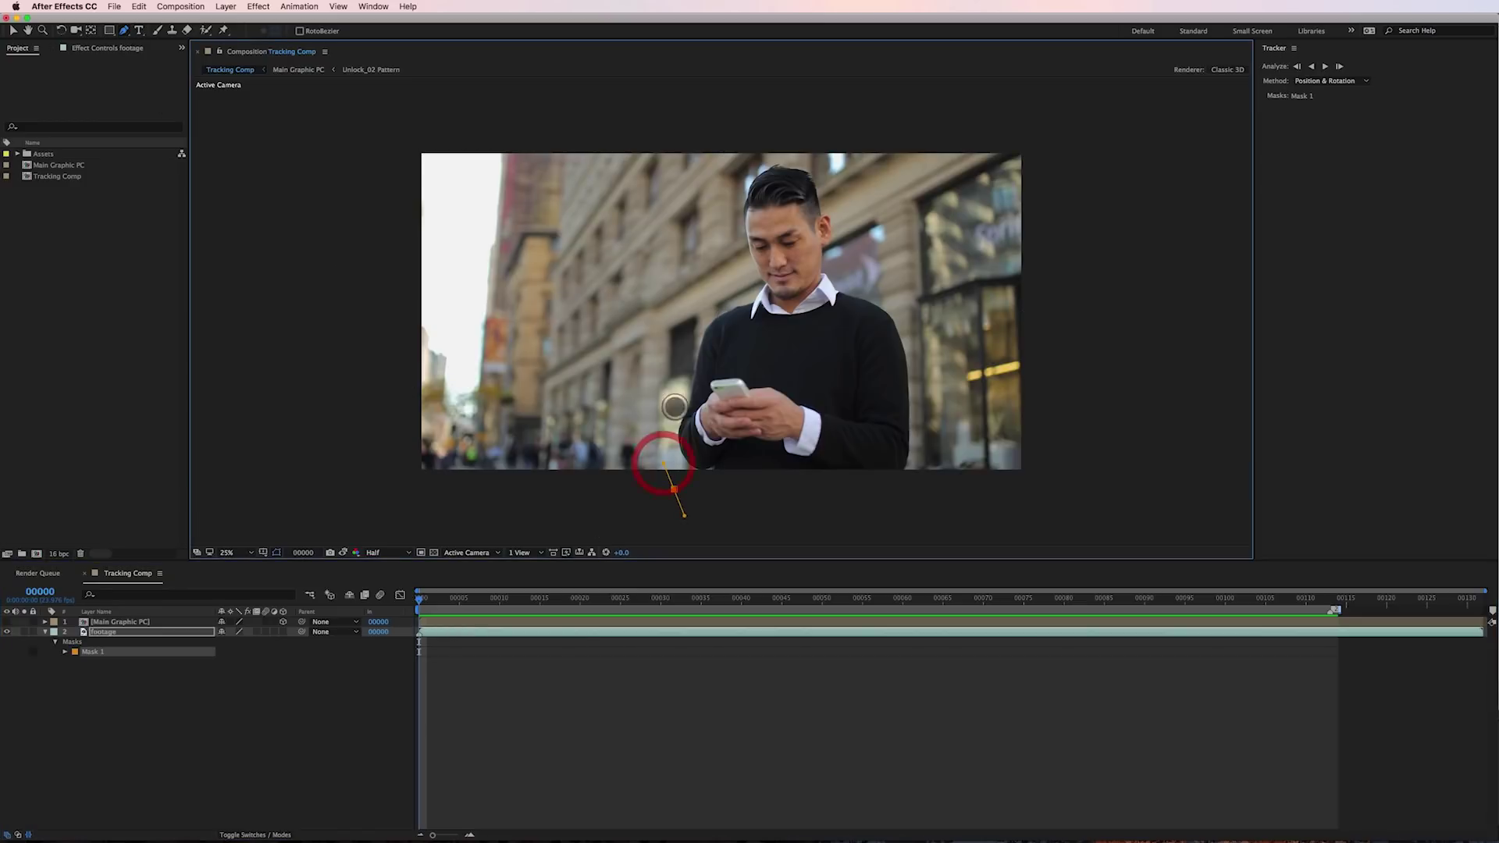
left_click_drag(685, 352, 735, 257)
left_click(744, 161)
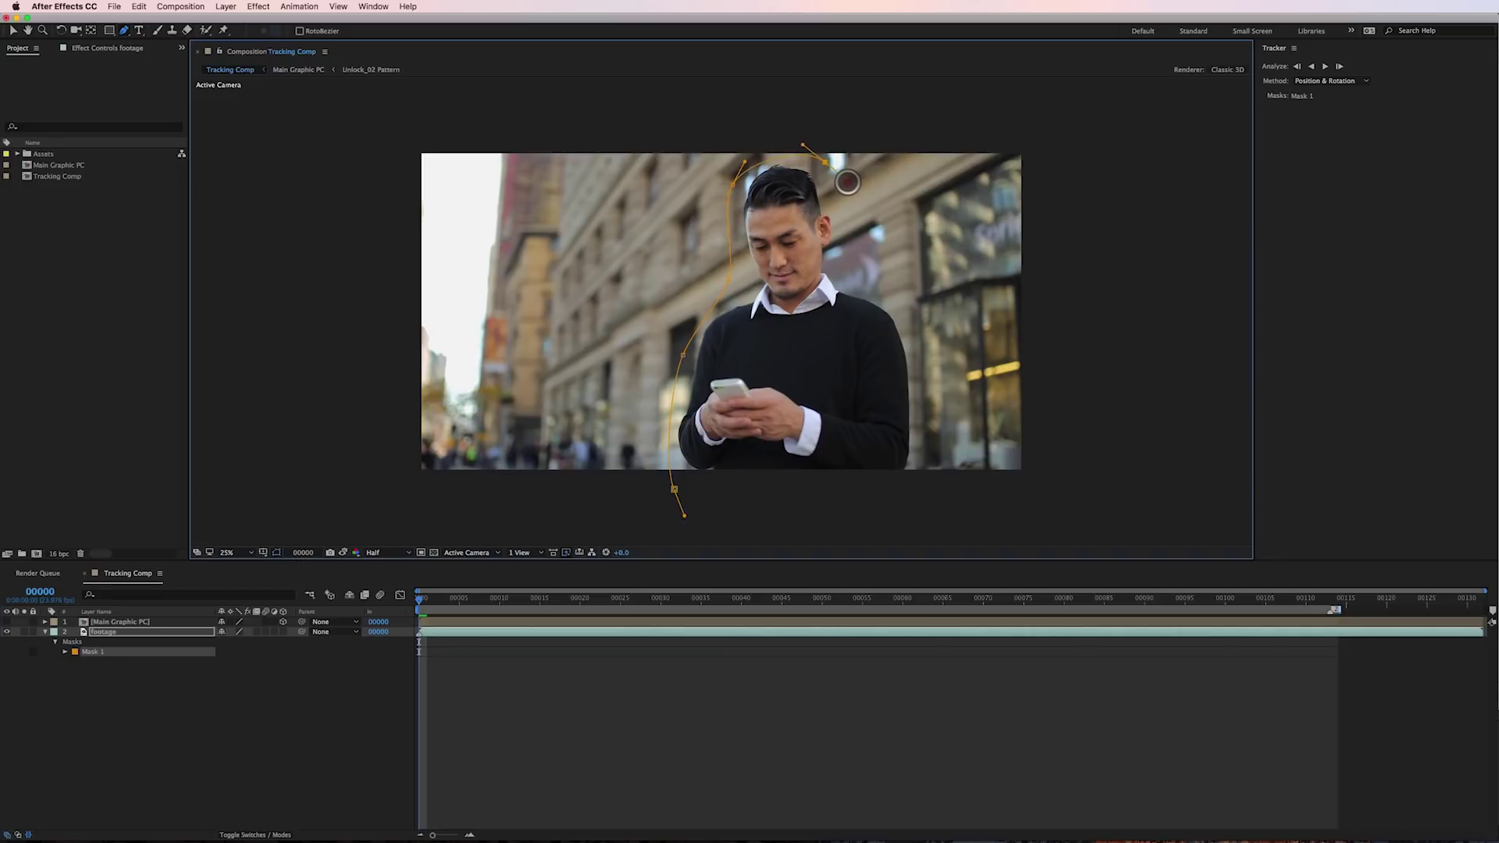
left_click_drag(826, 161, 848, 184)
left_click(859, 278)
left_click_drag(921, 336, 933, 369)
left_click_drag(922, 499, 910, 513)
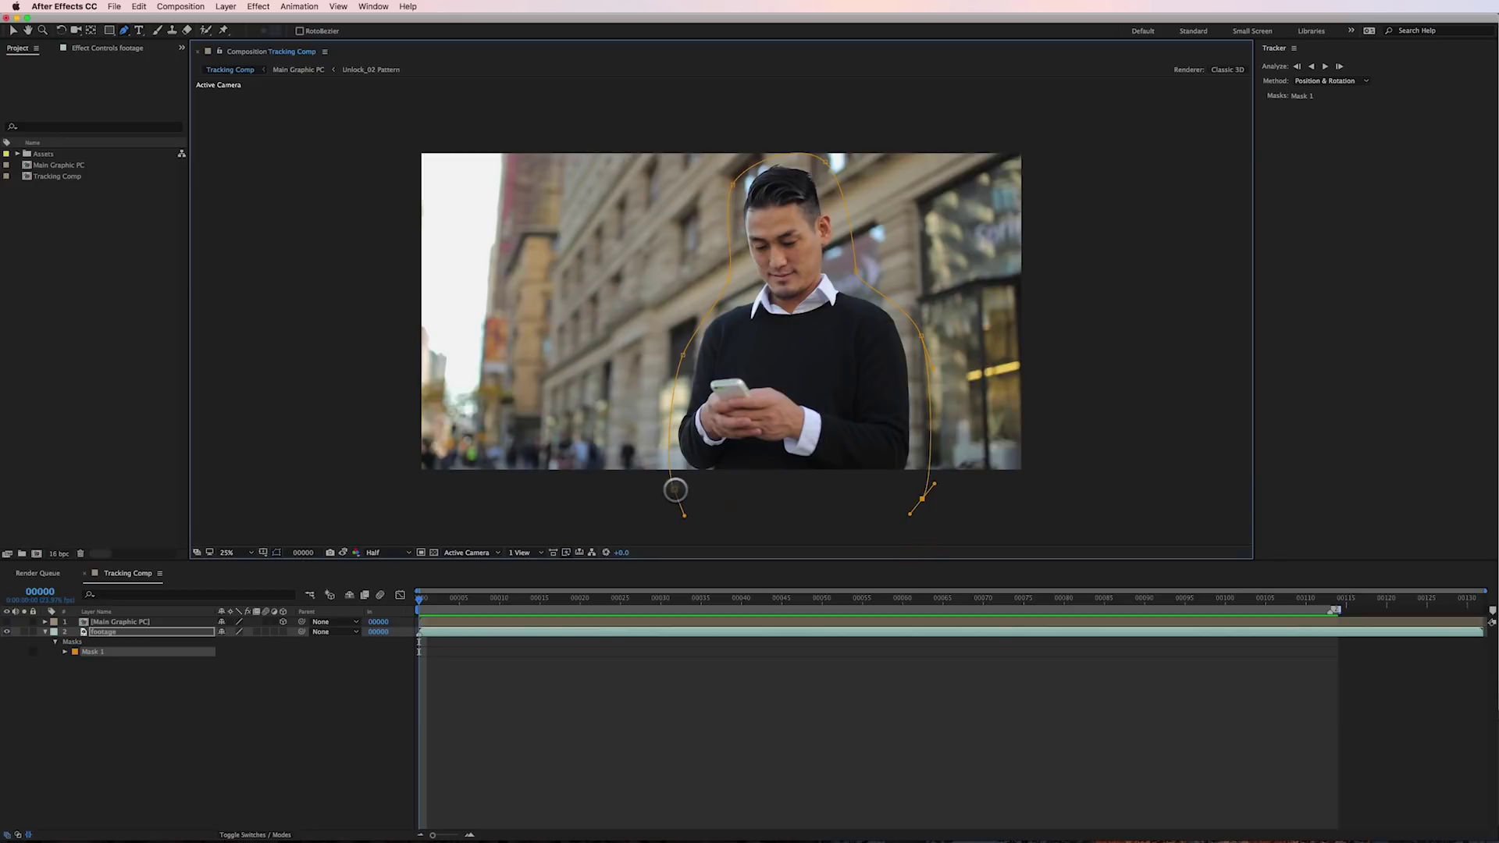
Close Mask 1 at its first point and set its mode to None.
left_click(675, 490)
left_click(237, 652)
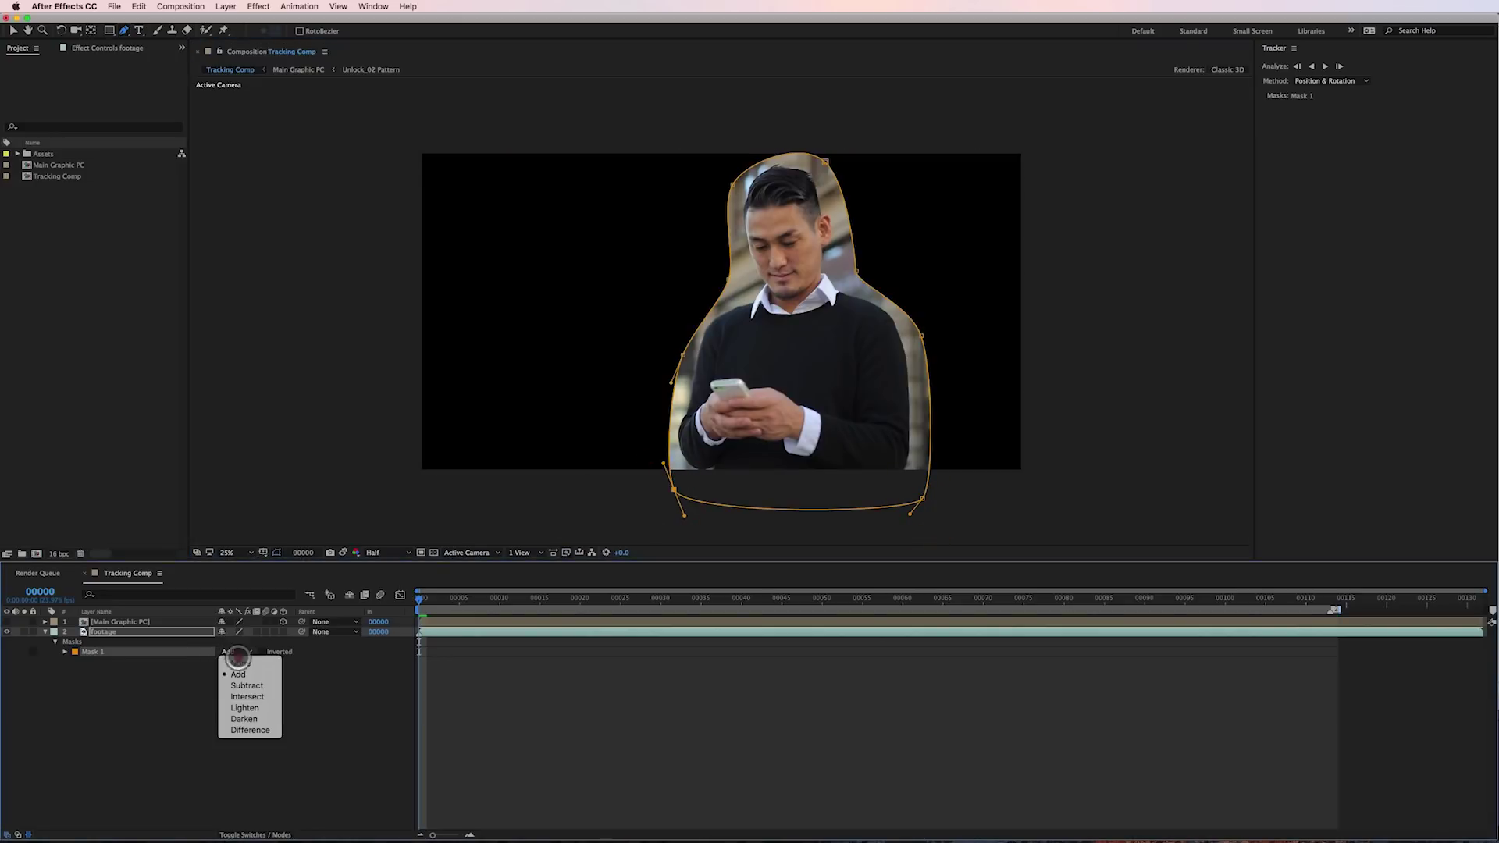
left_click(239, 662)
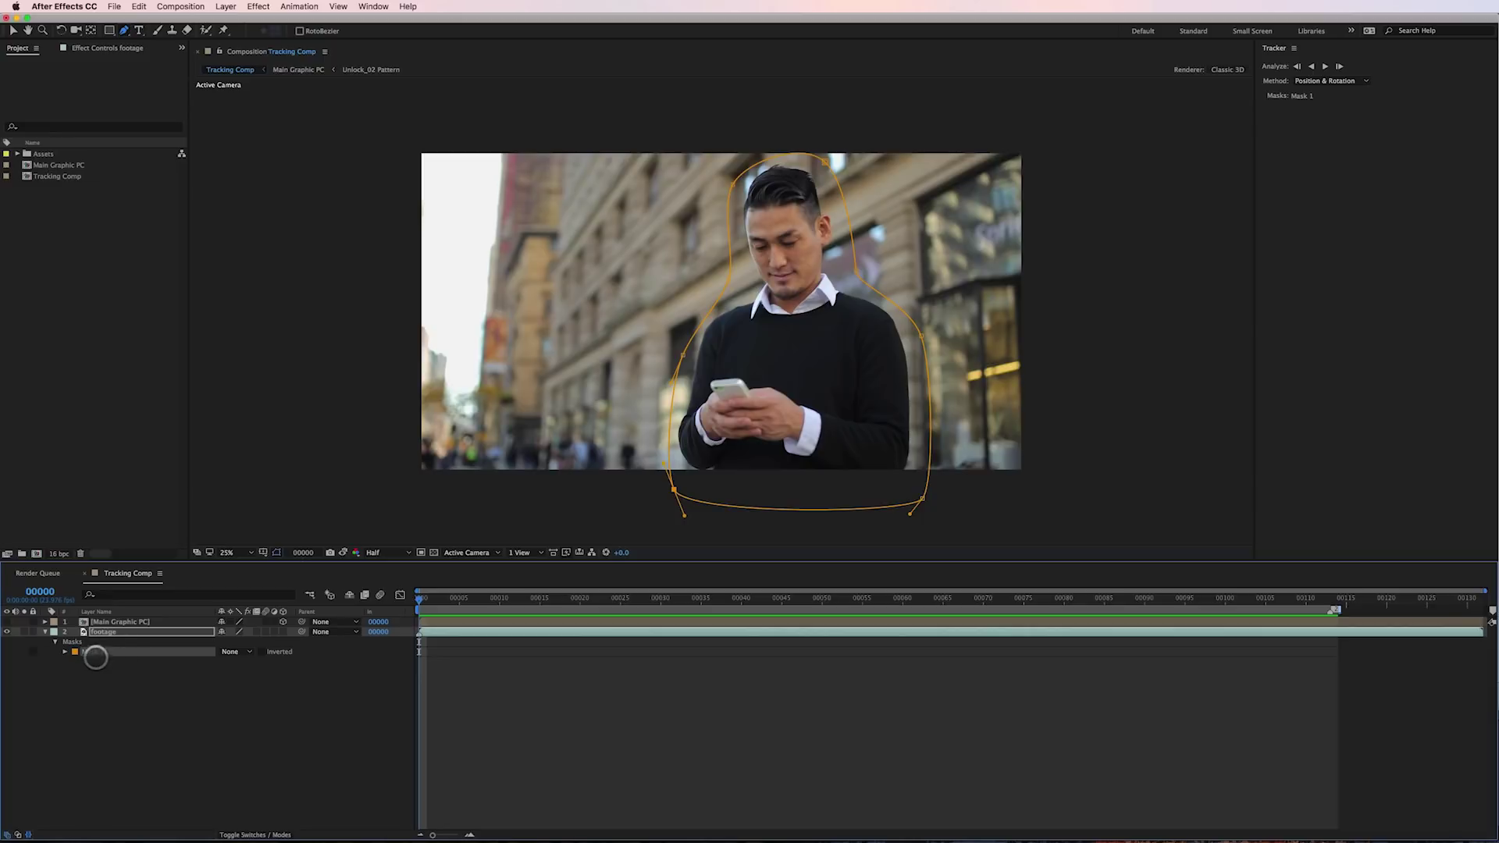
Select Mask 1 and apply Animation > Track Mask to it.
left_click(94, 653)
left_click(234, 652)
left_click(364, 692)
left_click(112, 652)
left_click(373, 7)
mouse_move(299, 7)
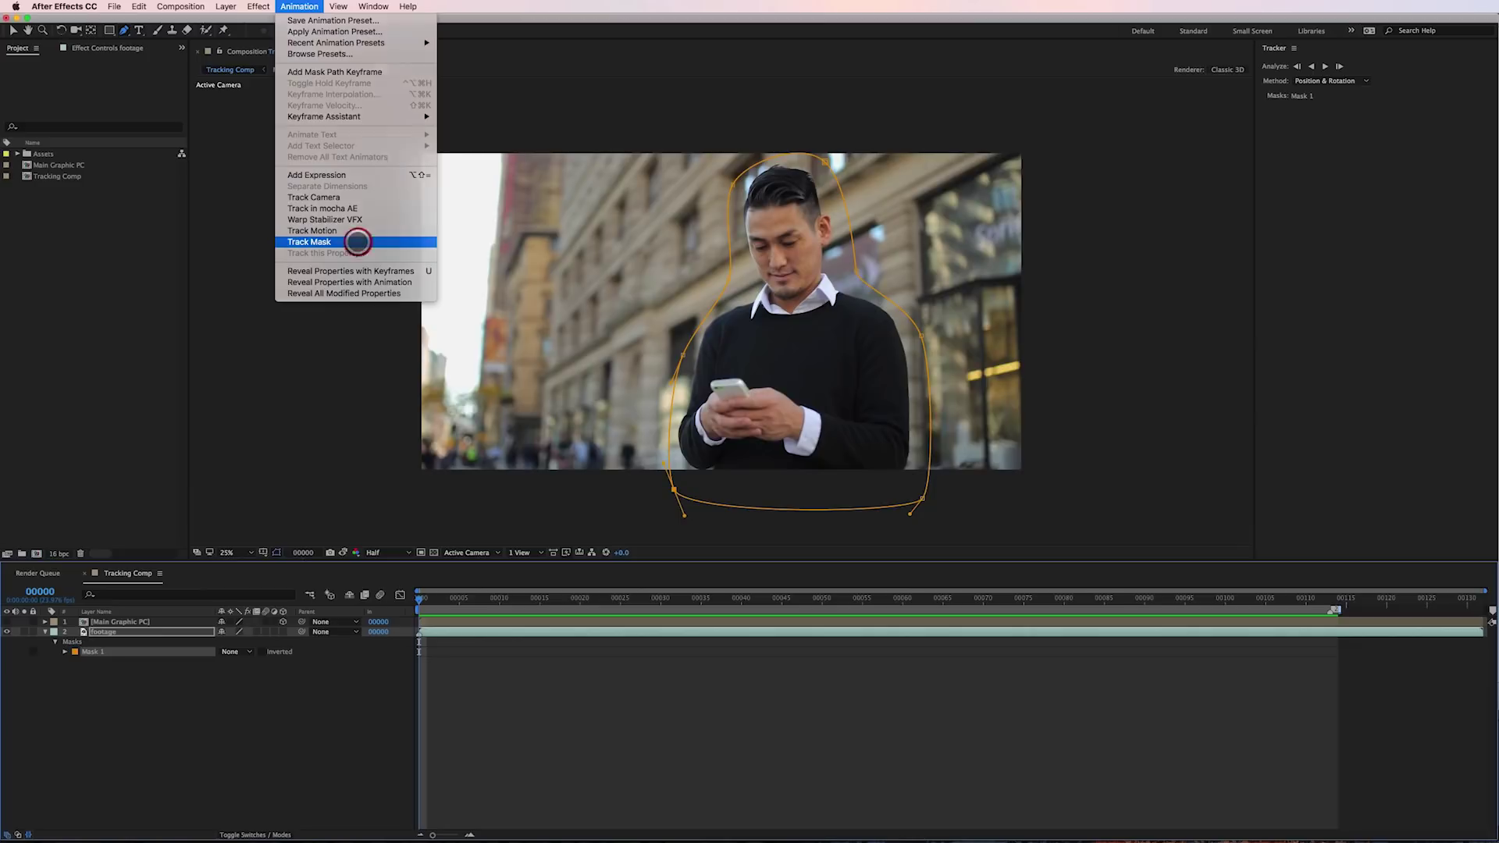
left_click(356, 241)
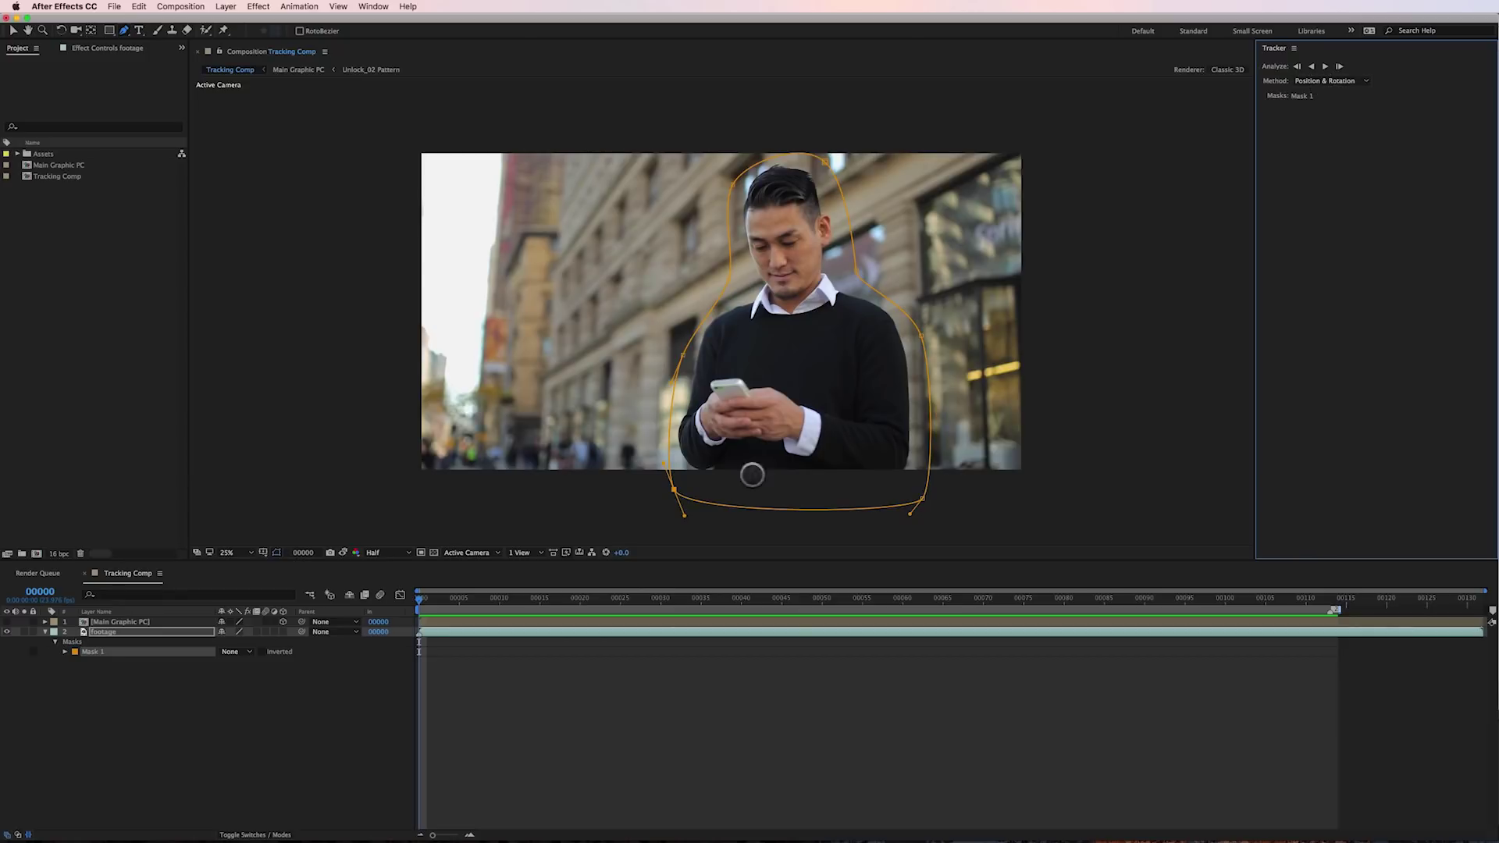
Keep Position & Rotation as the mask tracking method.
left_click_drag(429, 602, 406, 673)
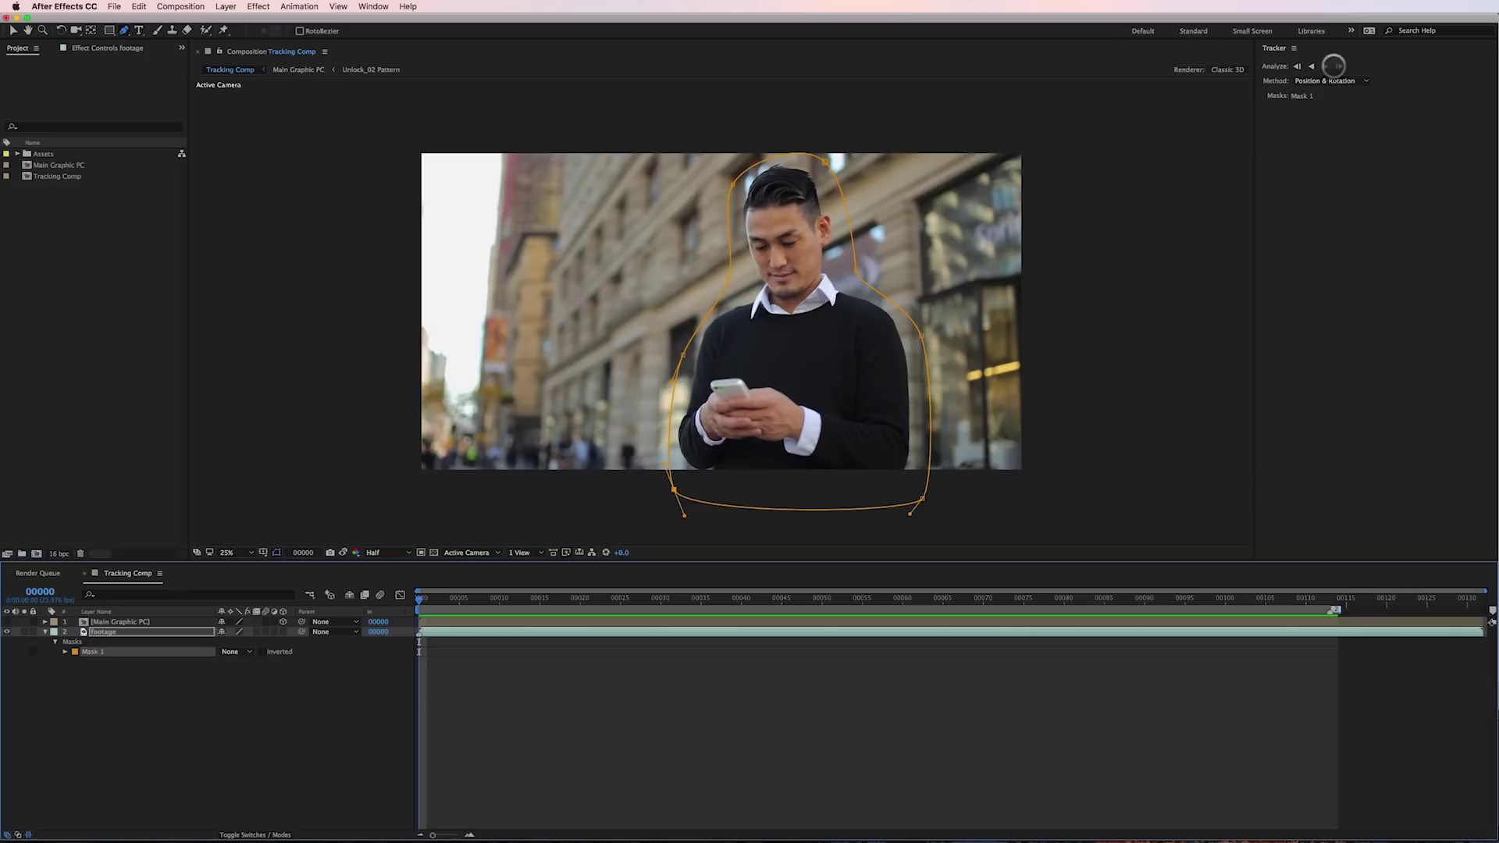
left_click(1331, 81)
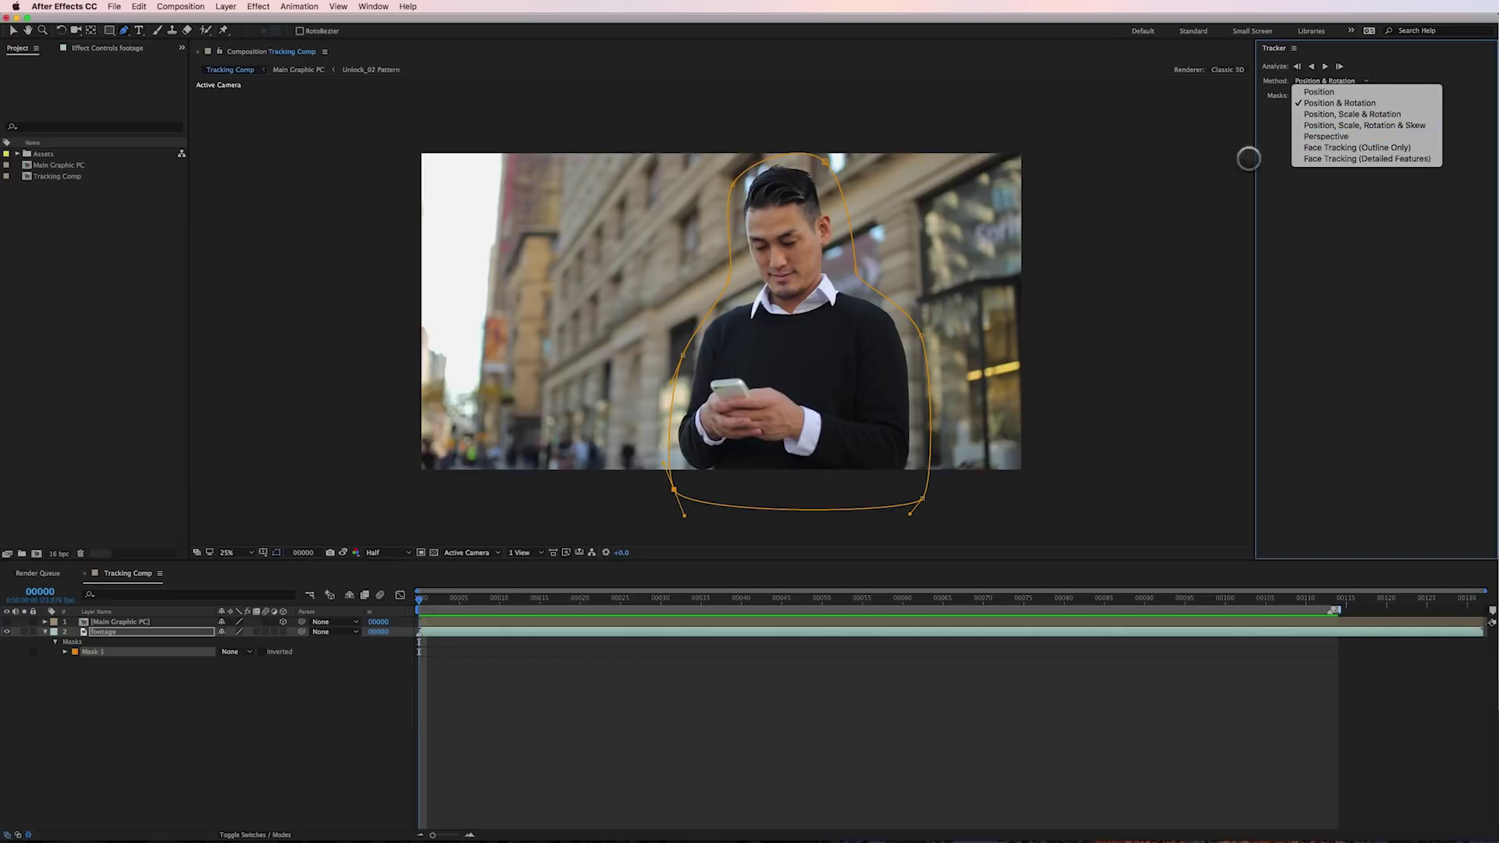
left_click(813, 656)
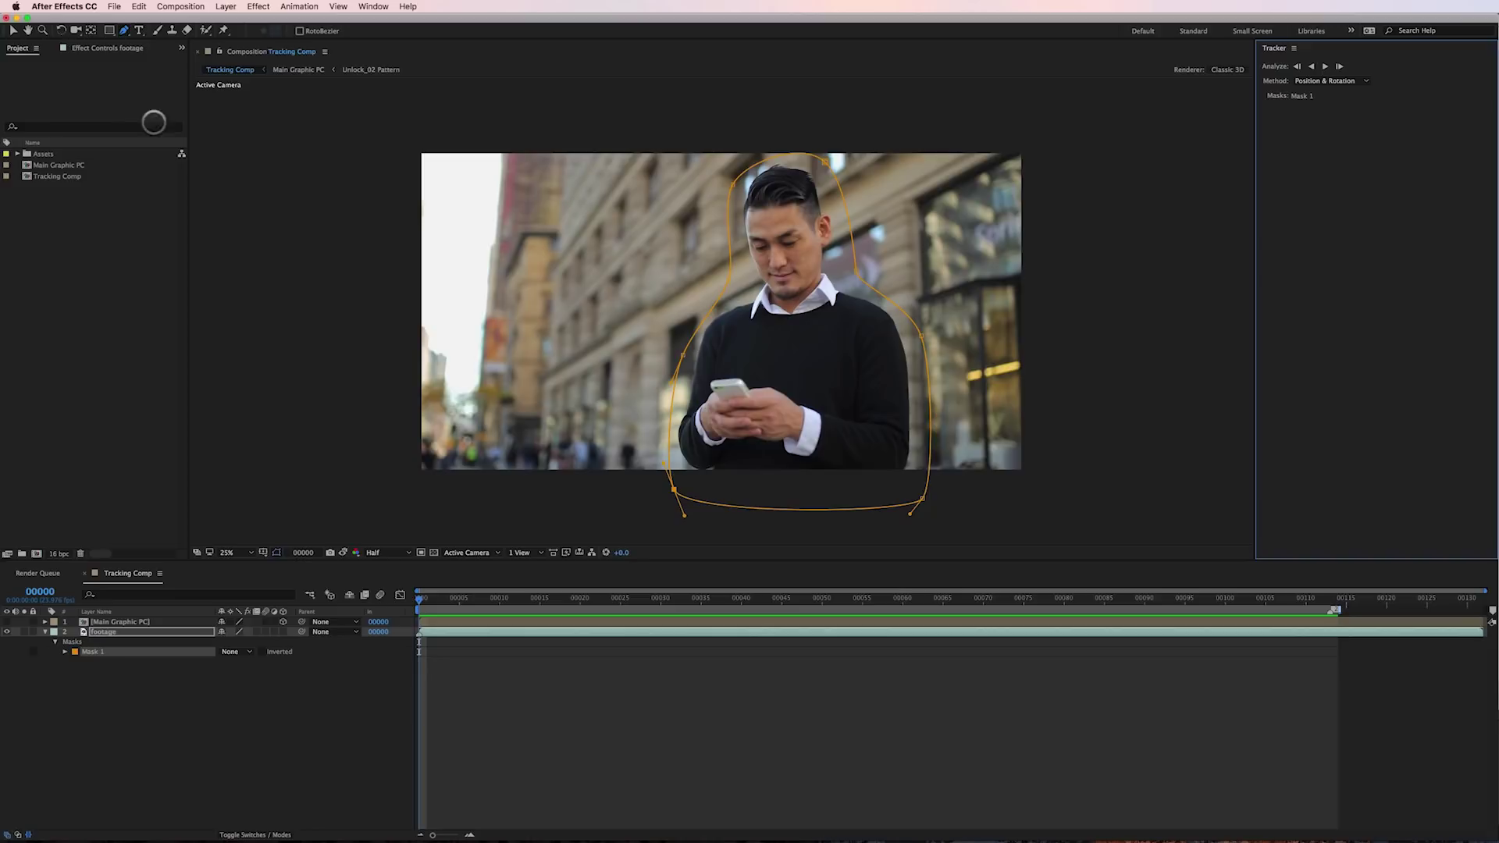
Set the viewer resolution to Full and start tracking Mask 1 forward.
left_click(13, 31)
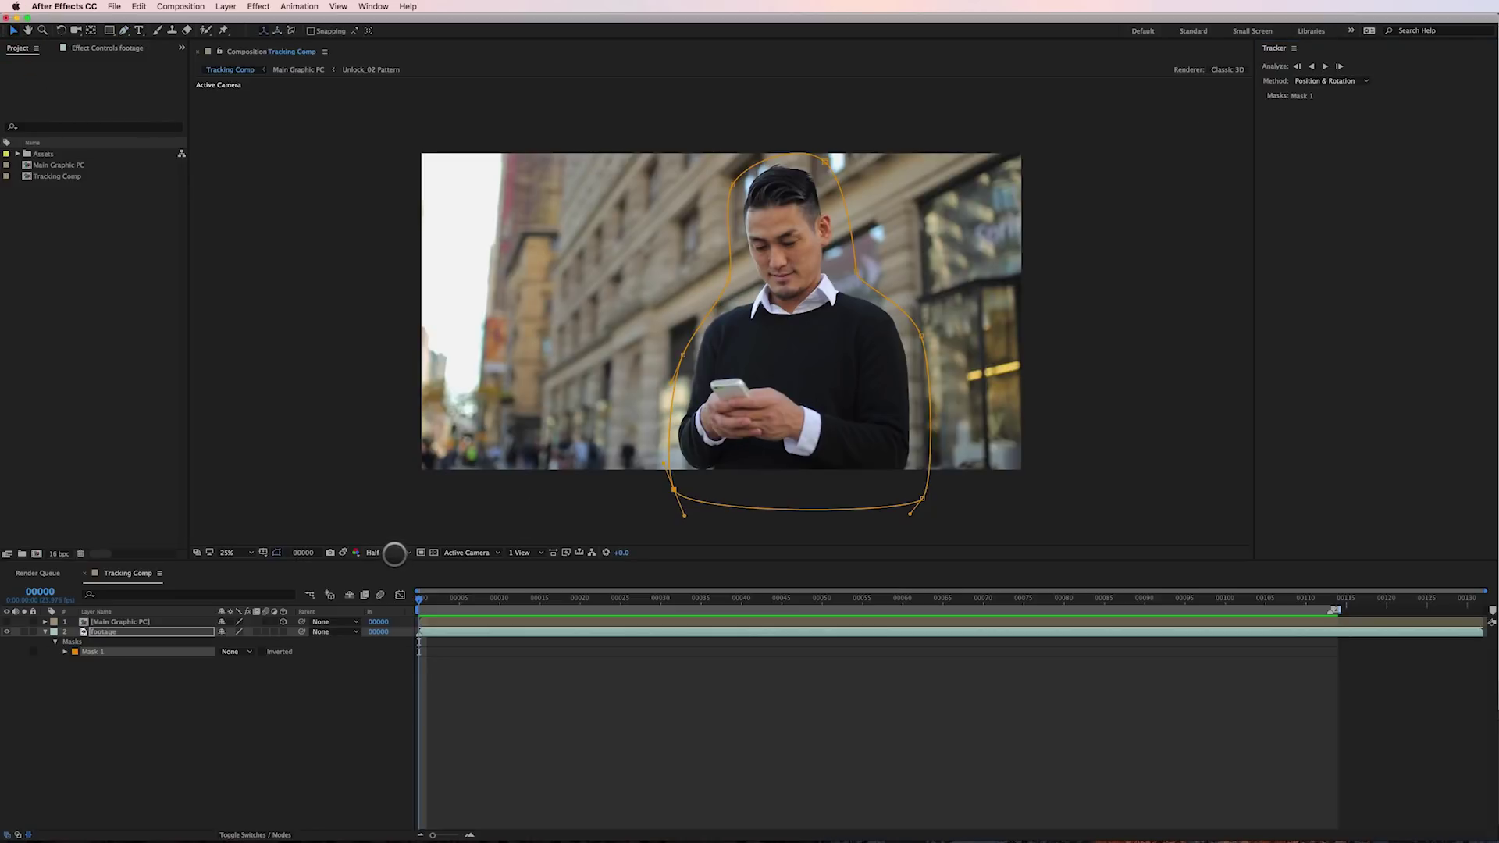
left_click(391, 551)
left_click(398, 581)
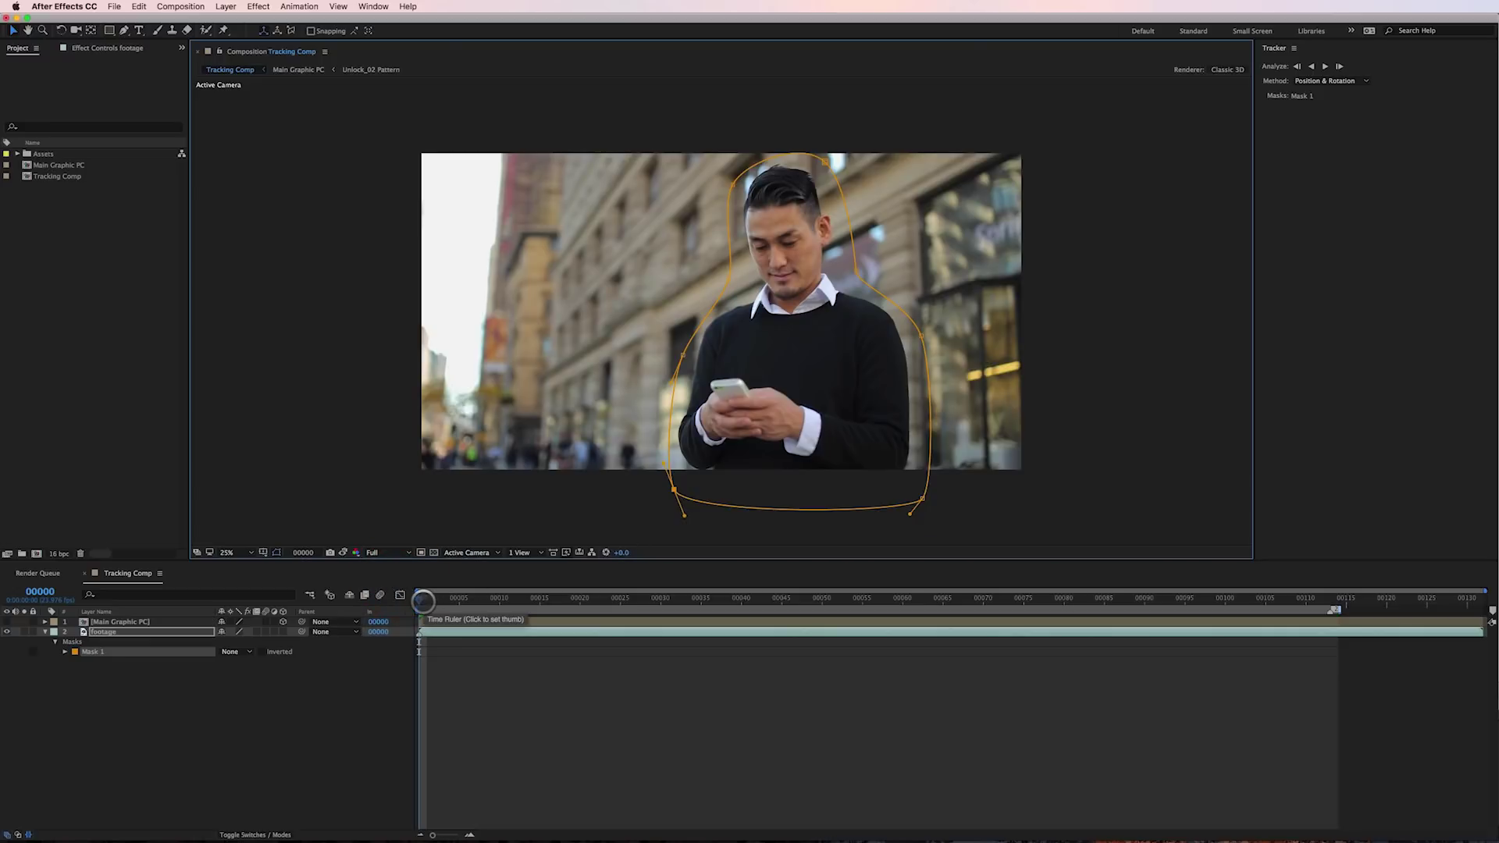
left_click(1324, 66)
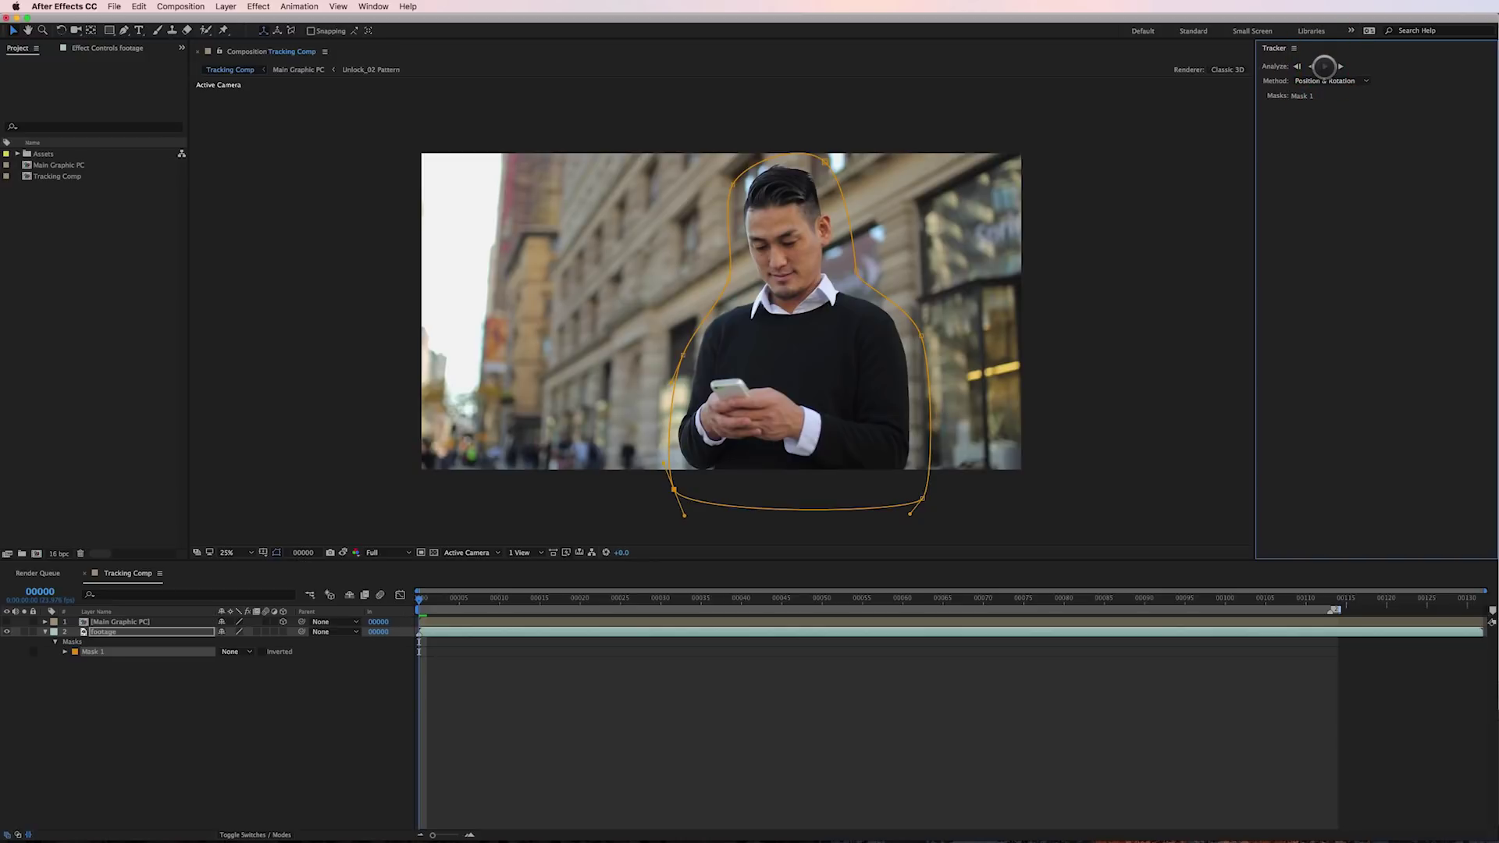
Track Mask 1 through the clip, check earlier frames, and set resolution back to Half.
left_click(1324, 66)
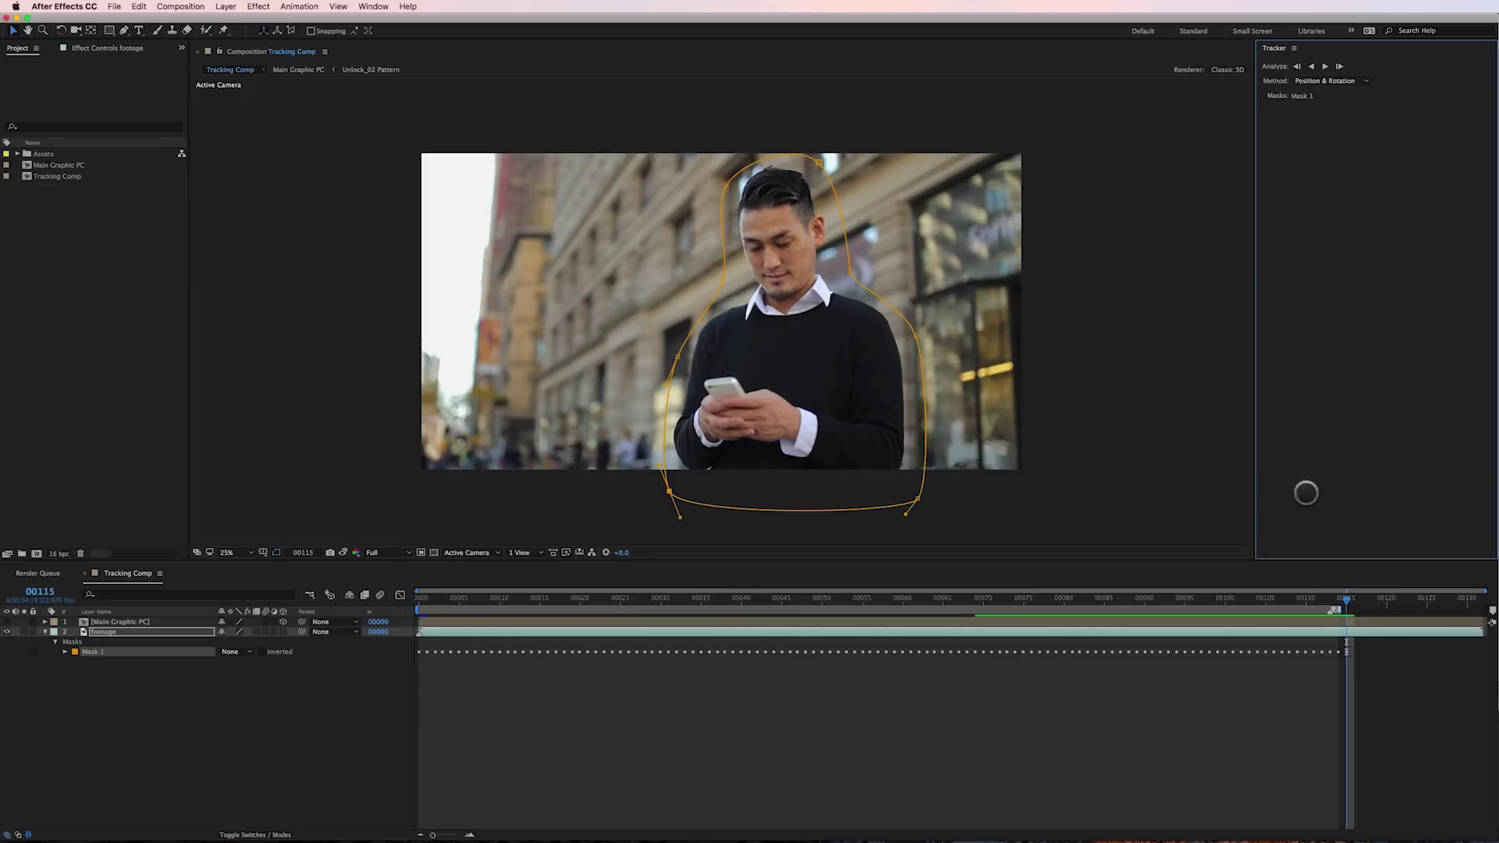
left_click_drag(1303, 603, 497, 673)
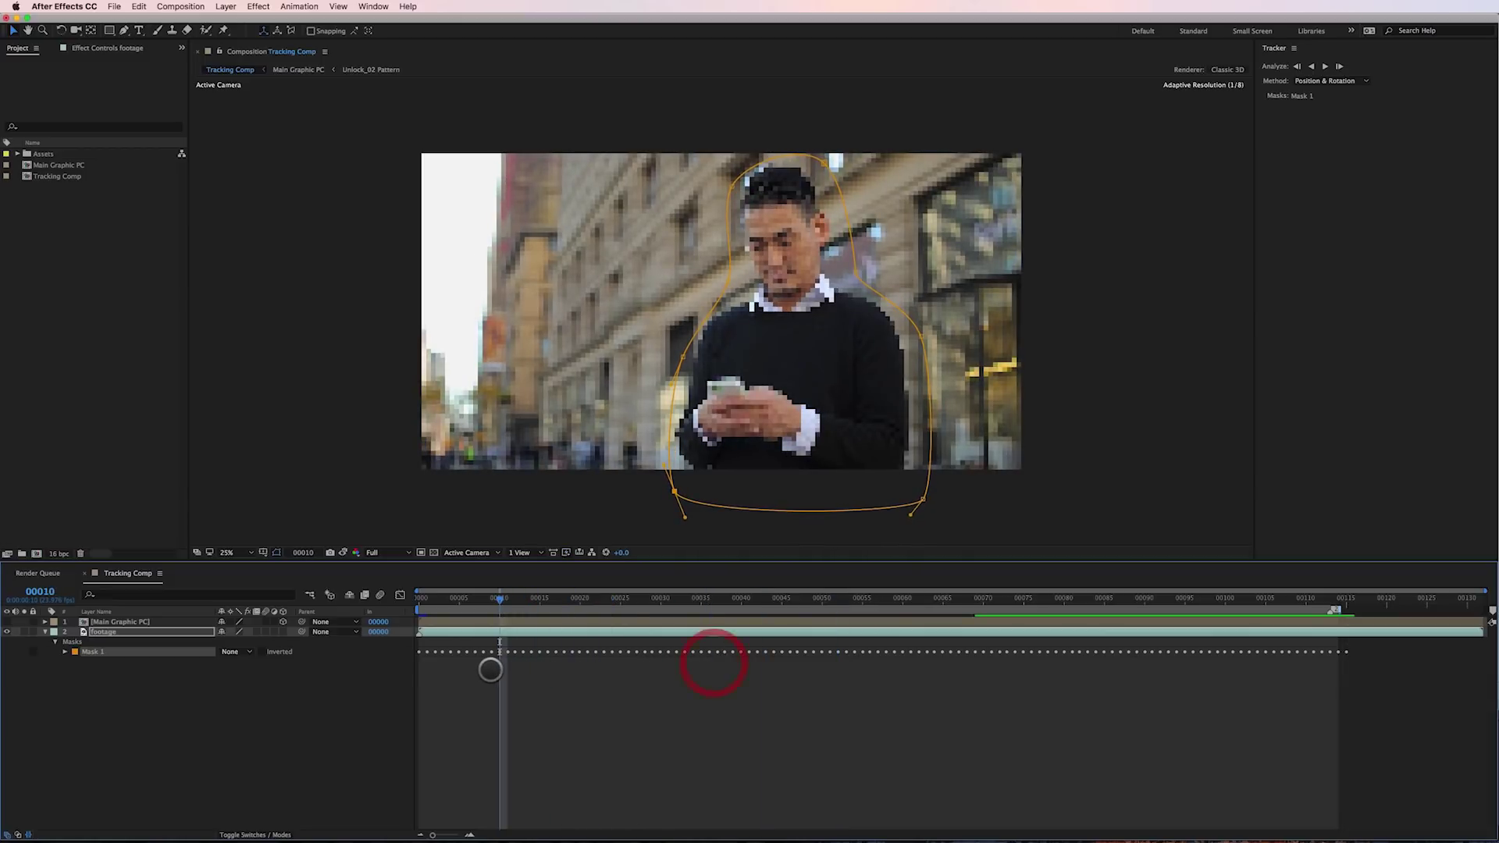
left_click(379, 552)
left_click(391, 591)
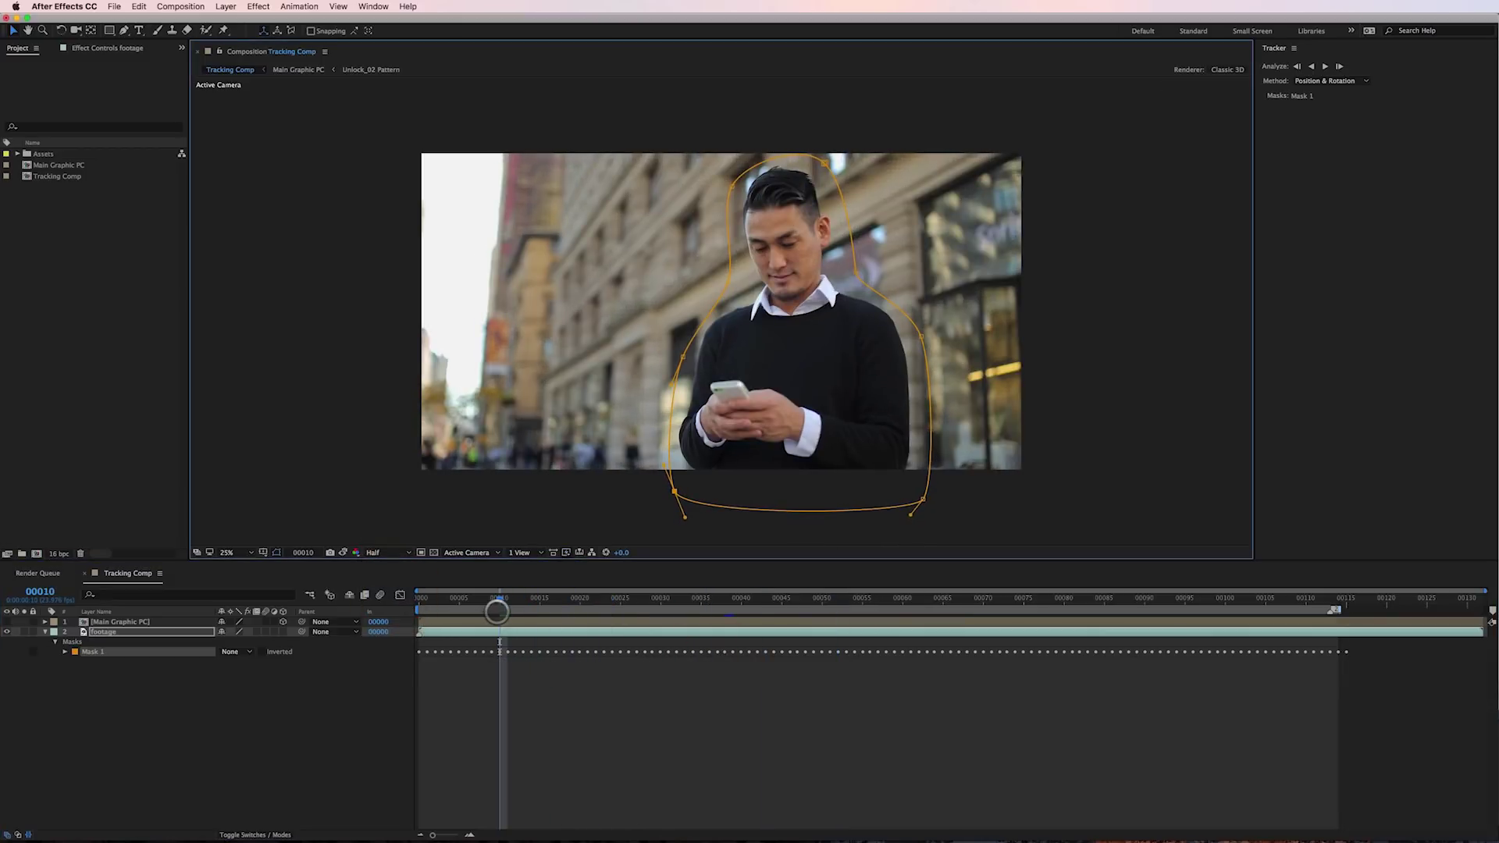
Review the tracked mask, return to the clip start, and select the footage layer.
left_click_drag(500, 599, 863, 602)
key("Home")
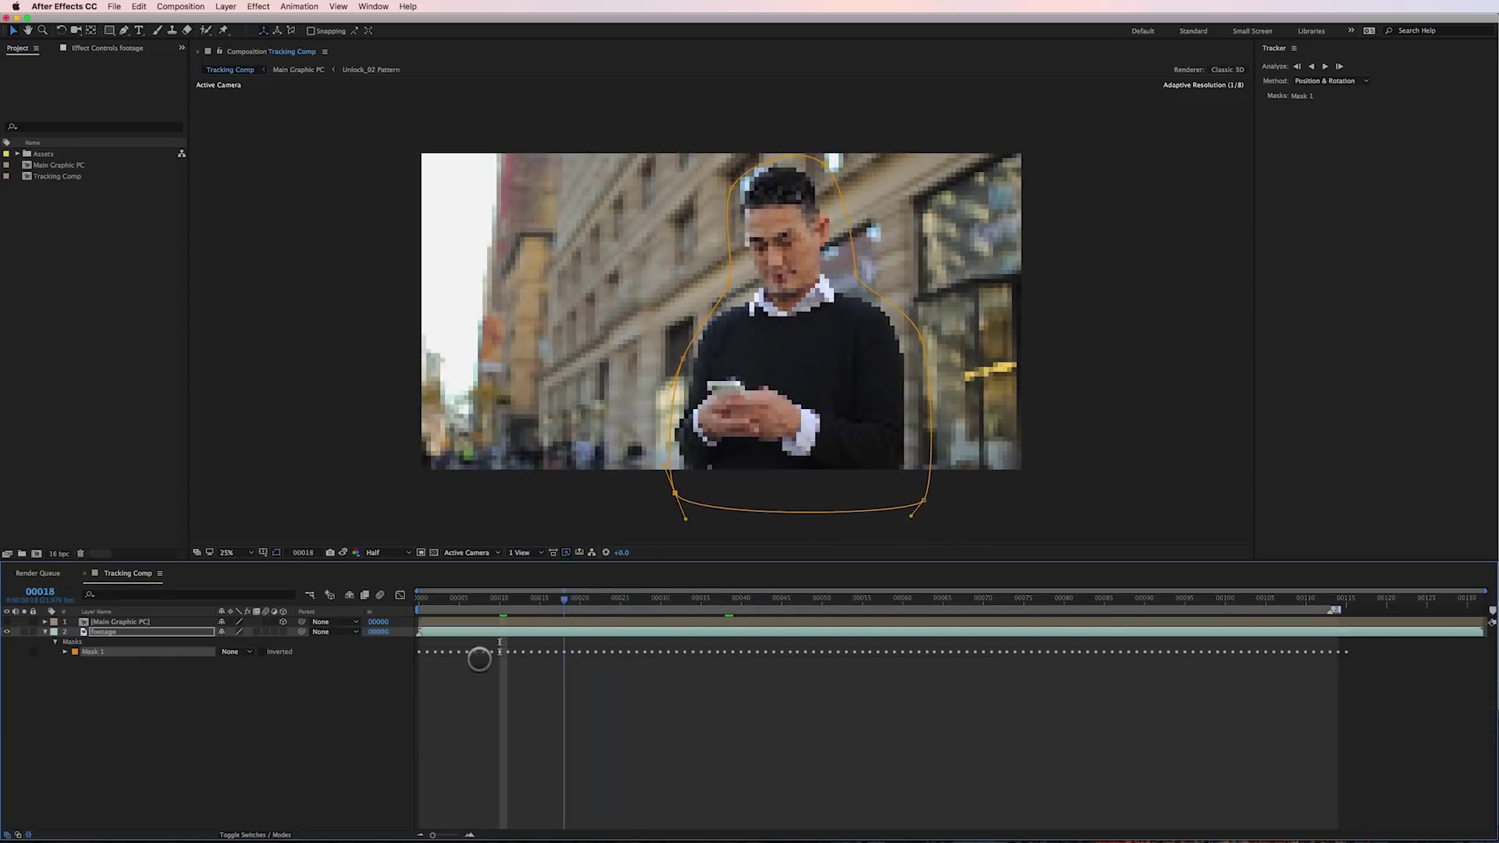
left_click(104, 631)
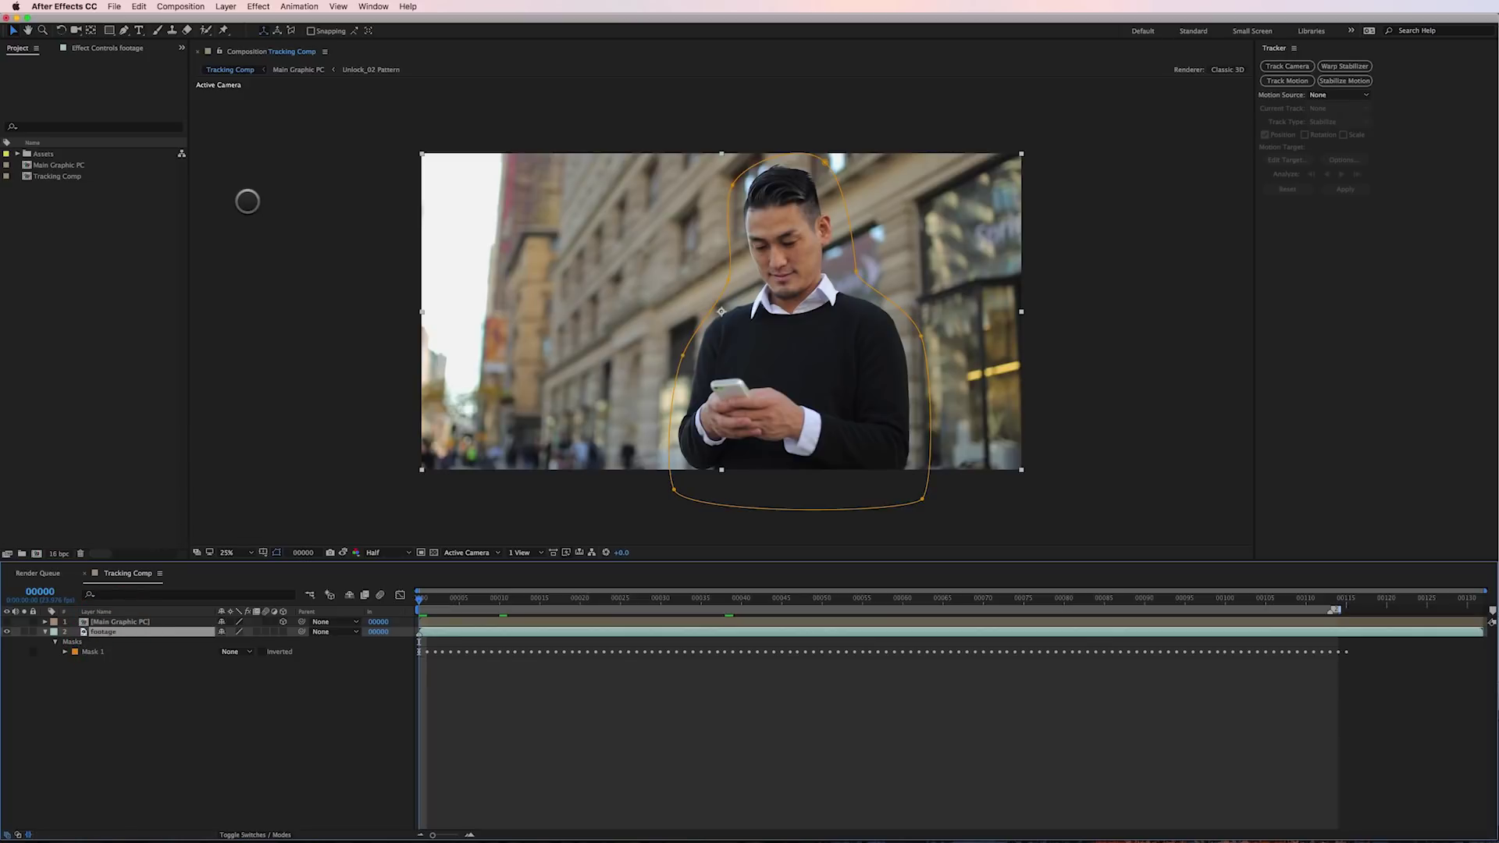
Apply the Stylize > Mosaic effect to the footage with Horizontal Blocks at 84.
left_click(260, 6)
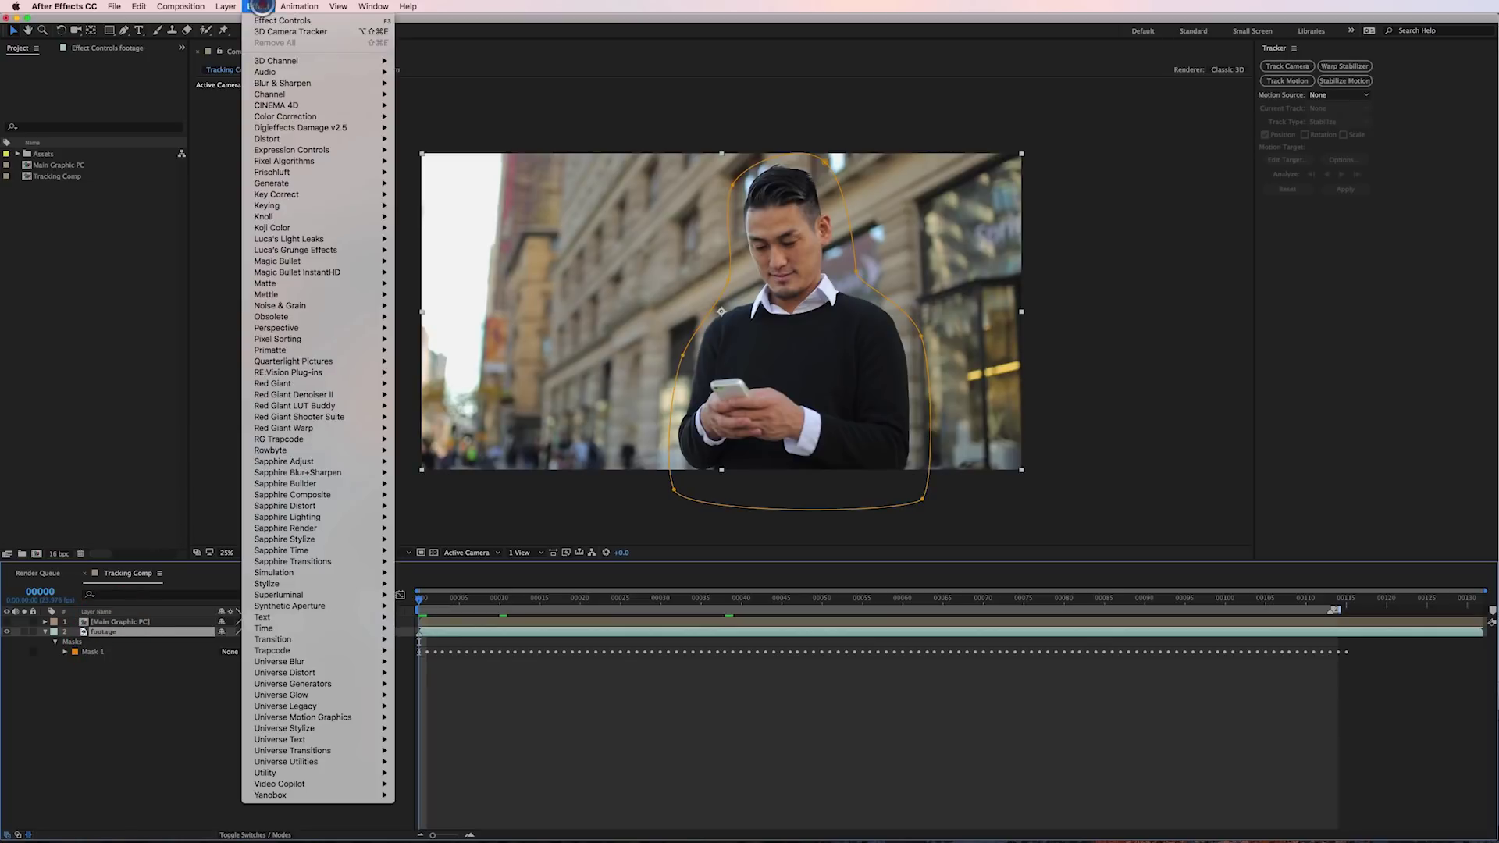
left_click(1374, 103)
left_click(258, 6)
mouse_move(272, 584)
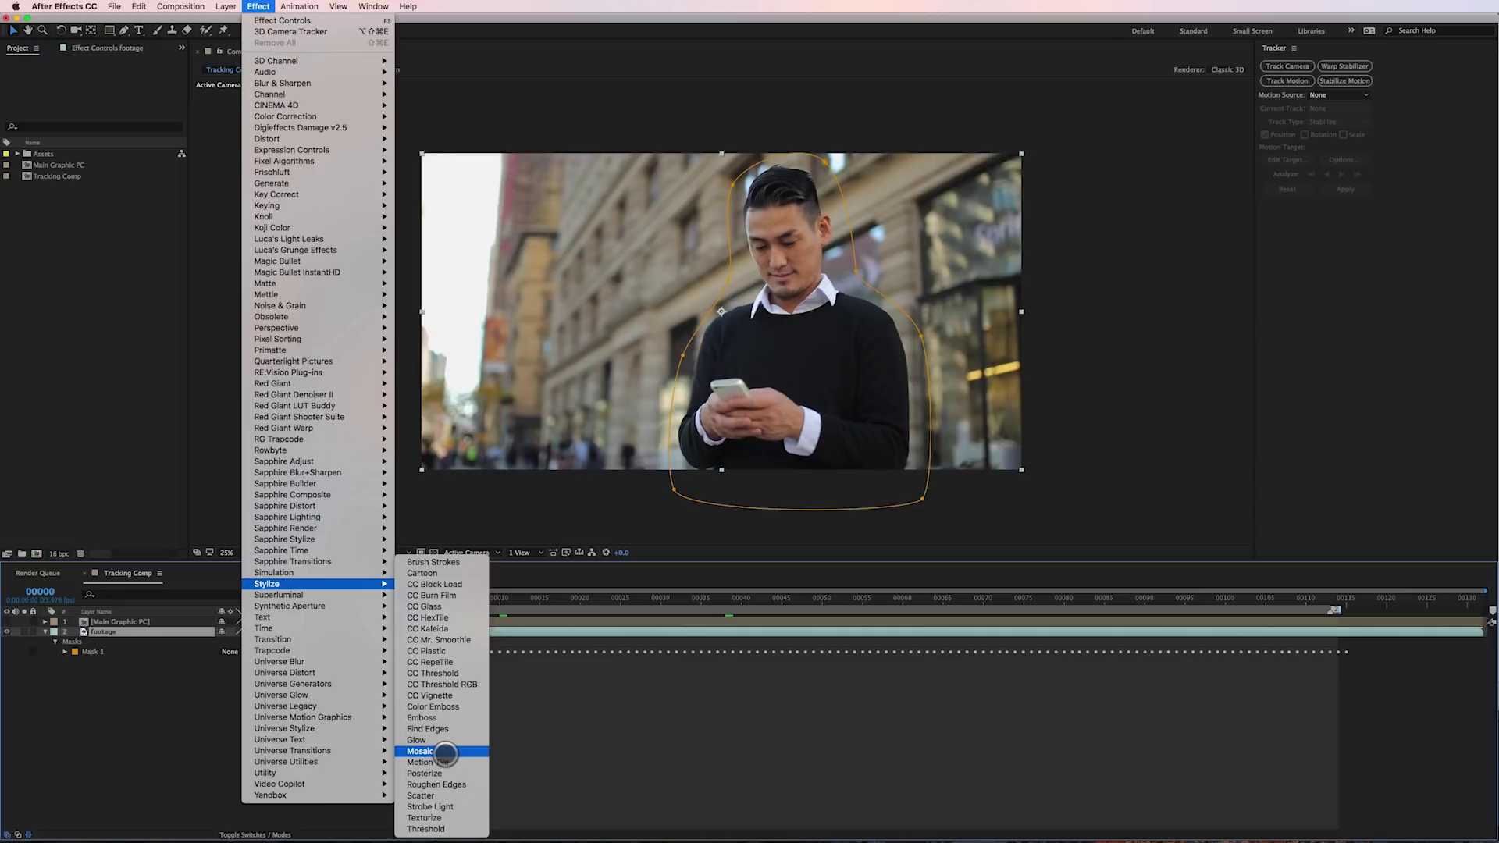
left_click(445, 752)
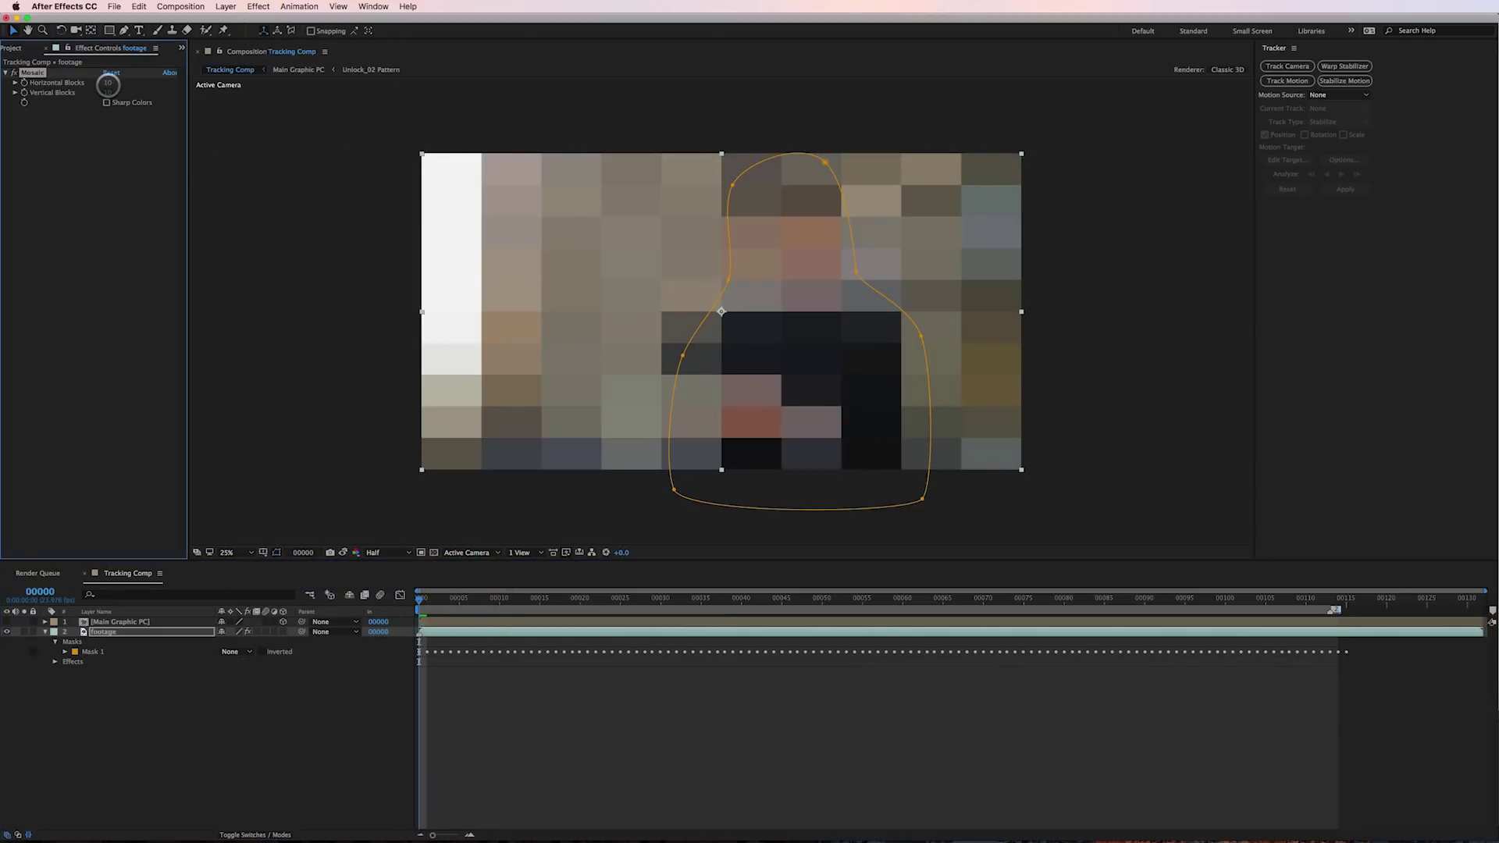
left_click_drag(109, 82, 157, 93)
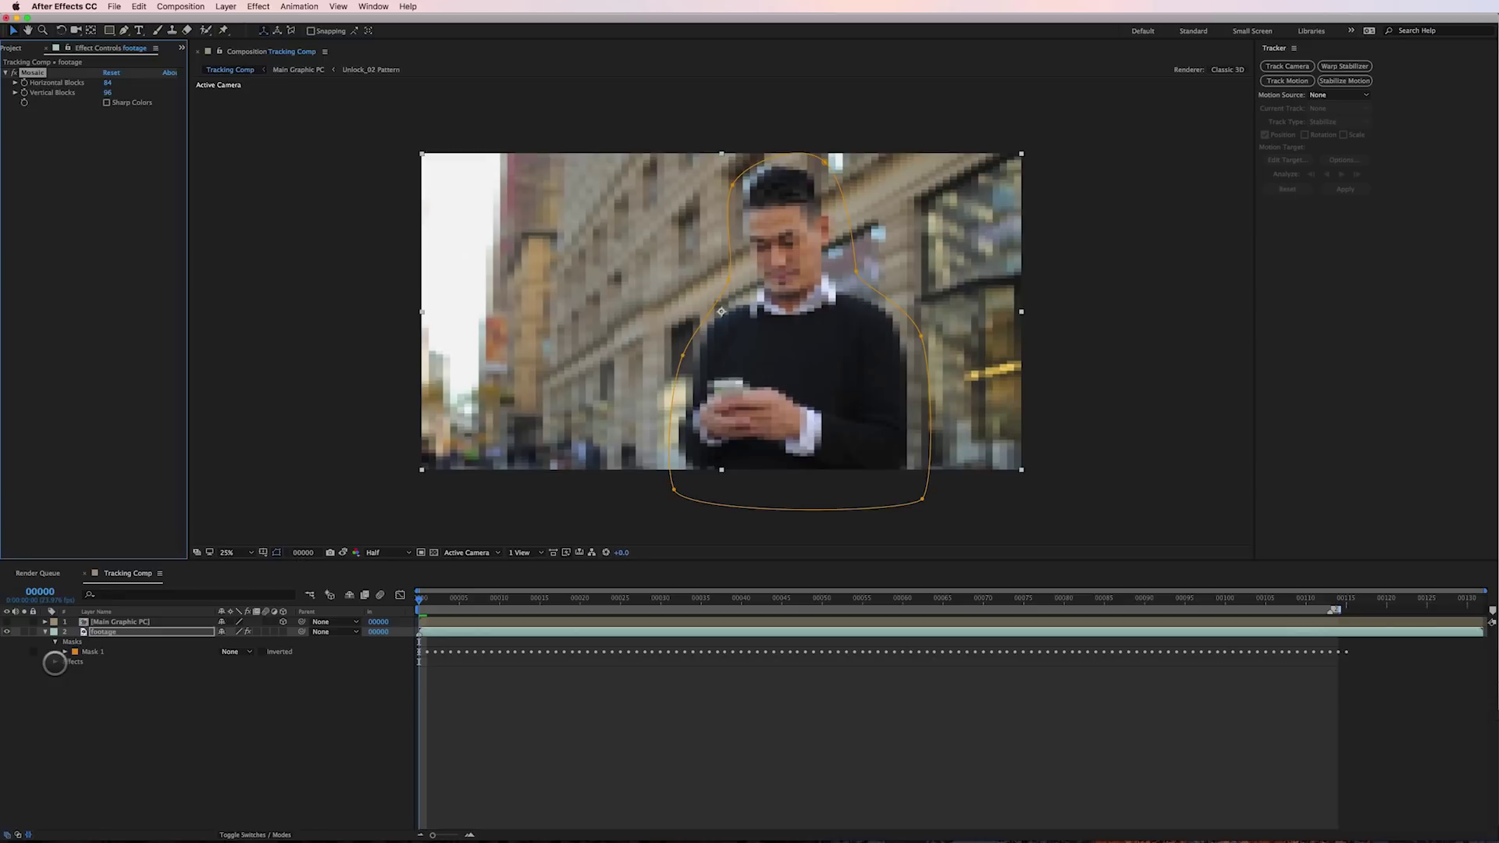
Add Mask 1 to the Mosaic's Compositing Options and set Mask 1's mode to Add.
left_click(55, 662)
left_click(65, 671)
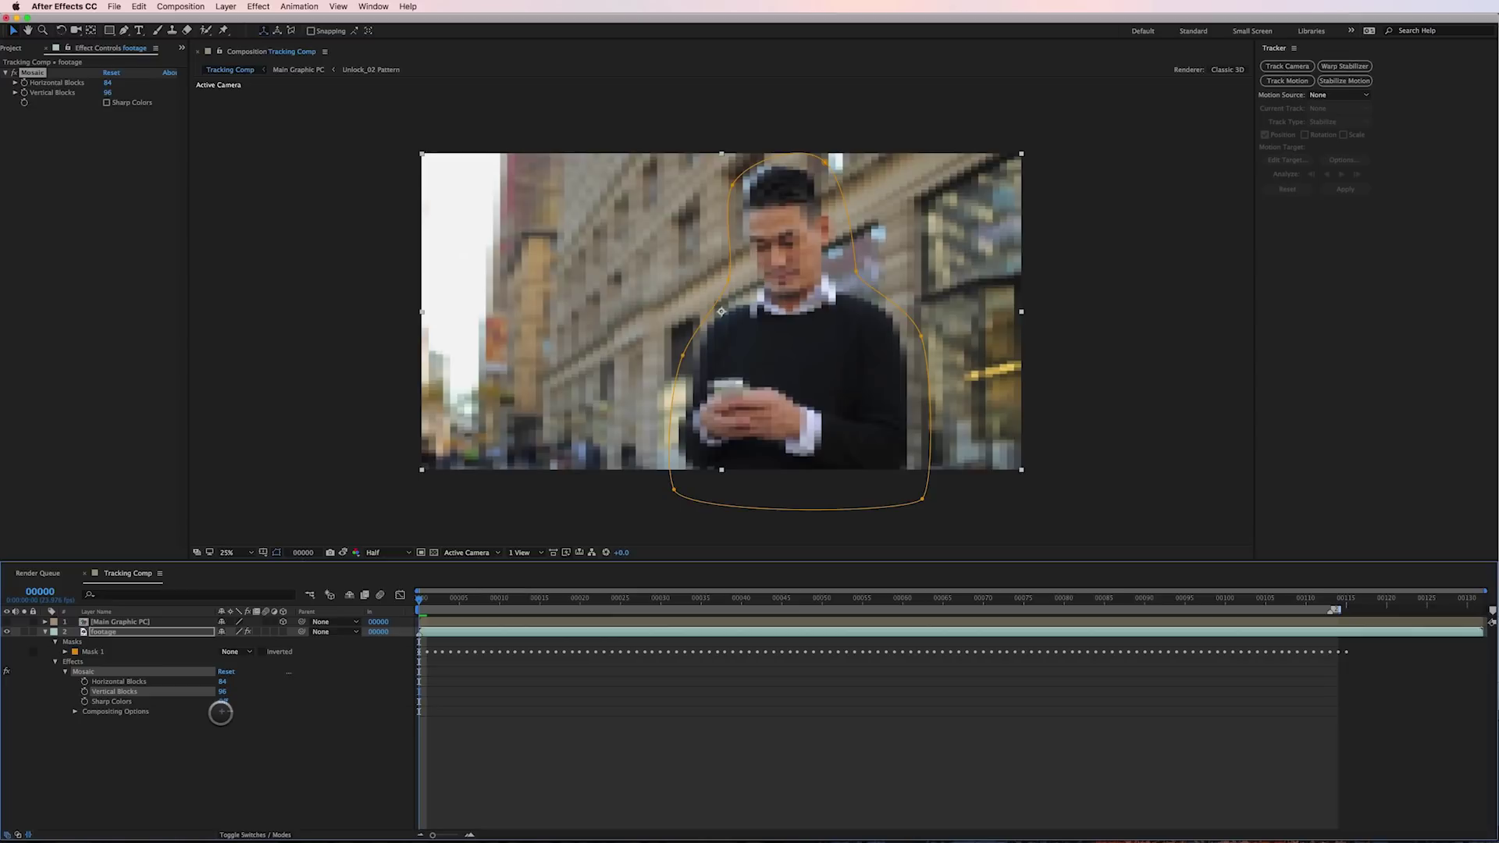
left_click(223, 711)
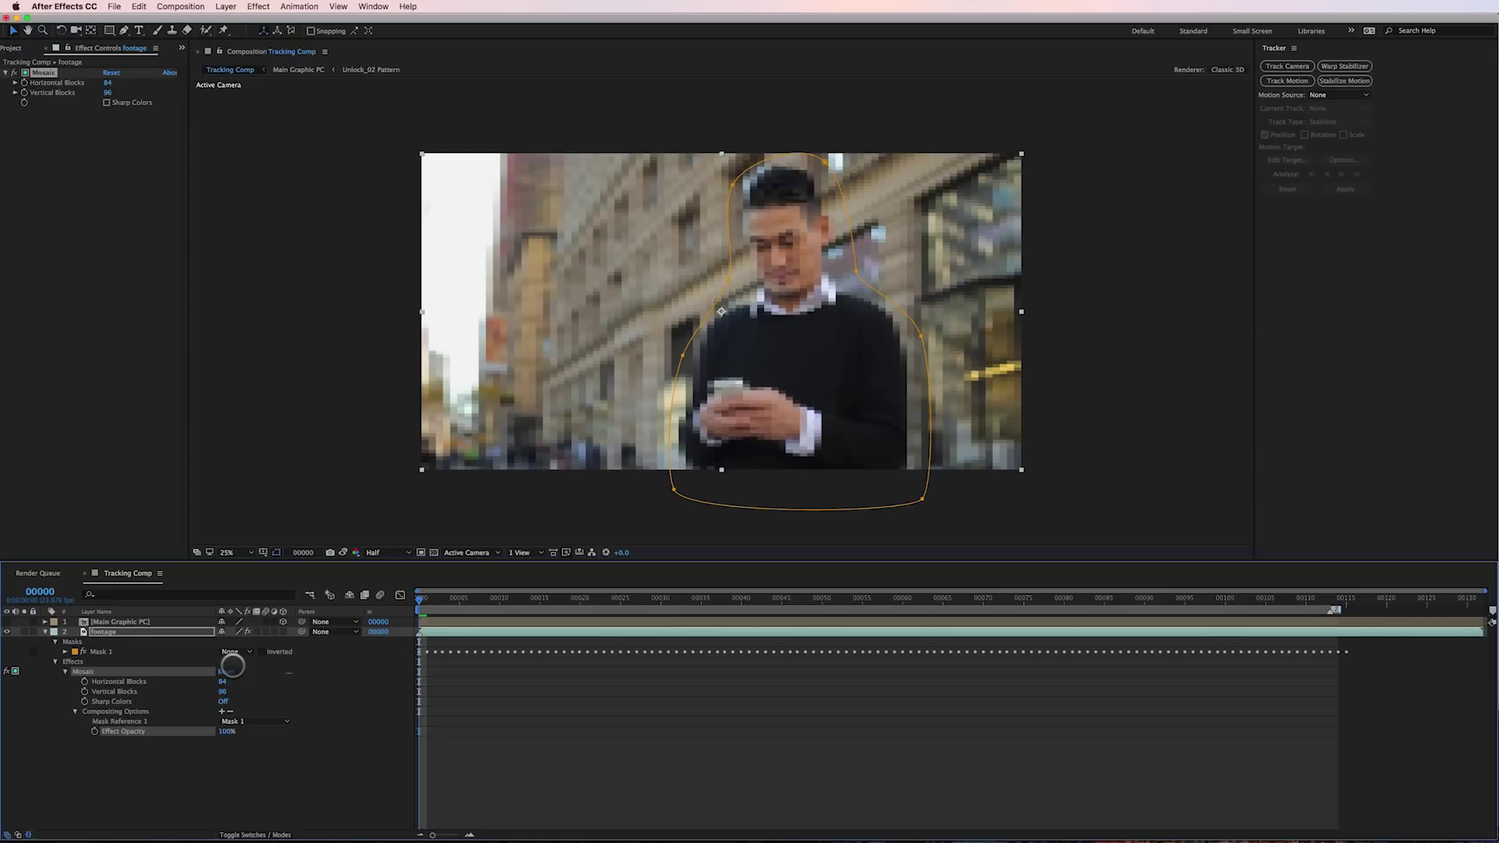
left_click(231, 652)
left_click(237, 674)
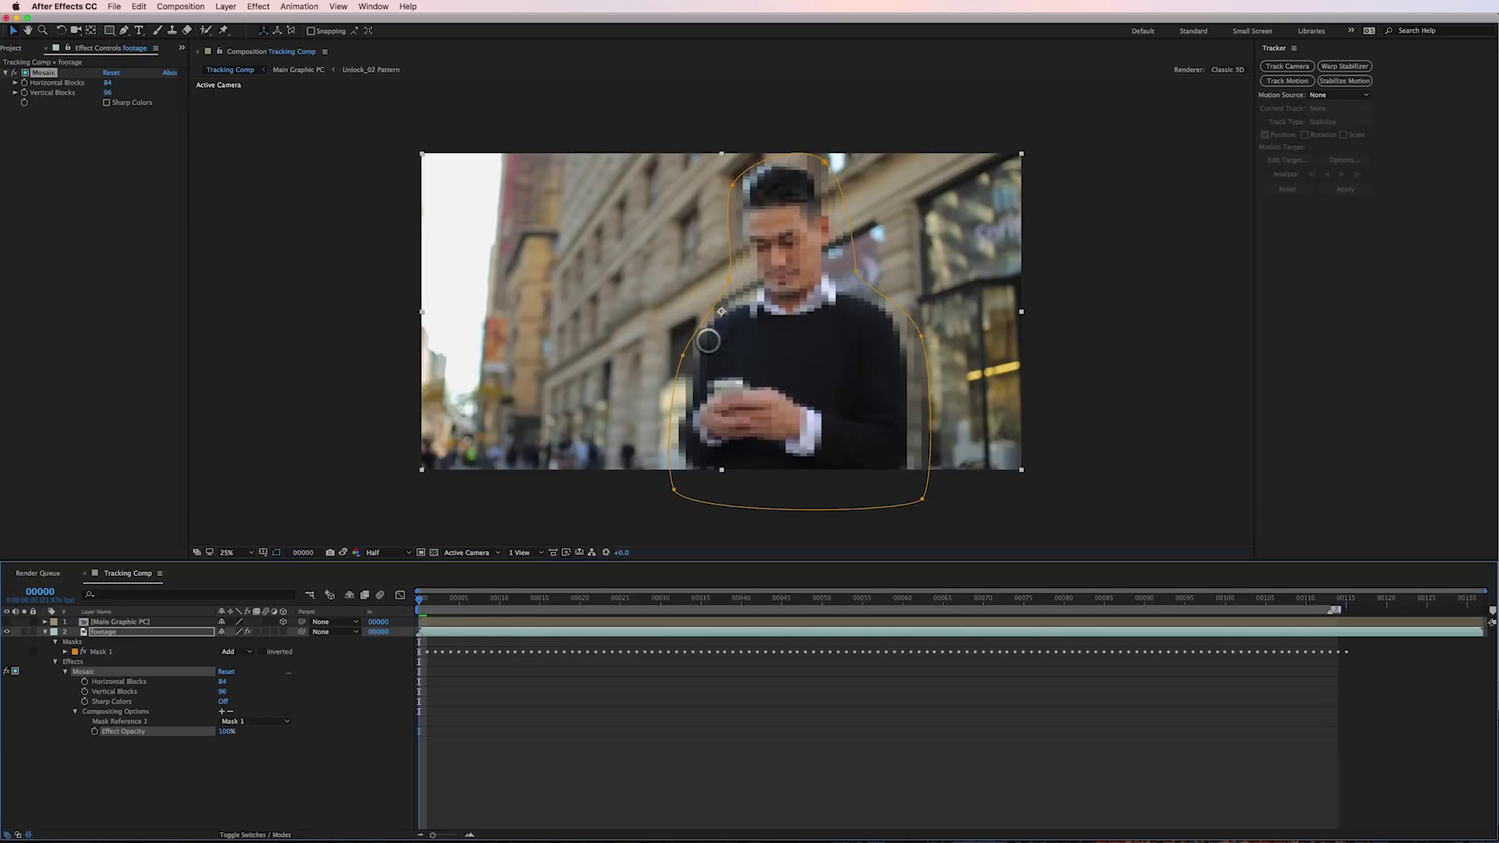
Scrub and play a preview of the mosaic confined to the man.
left_click_drag(445, 604, 637, 602)
key("Home")
key("space")
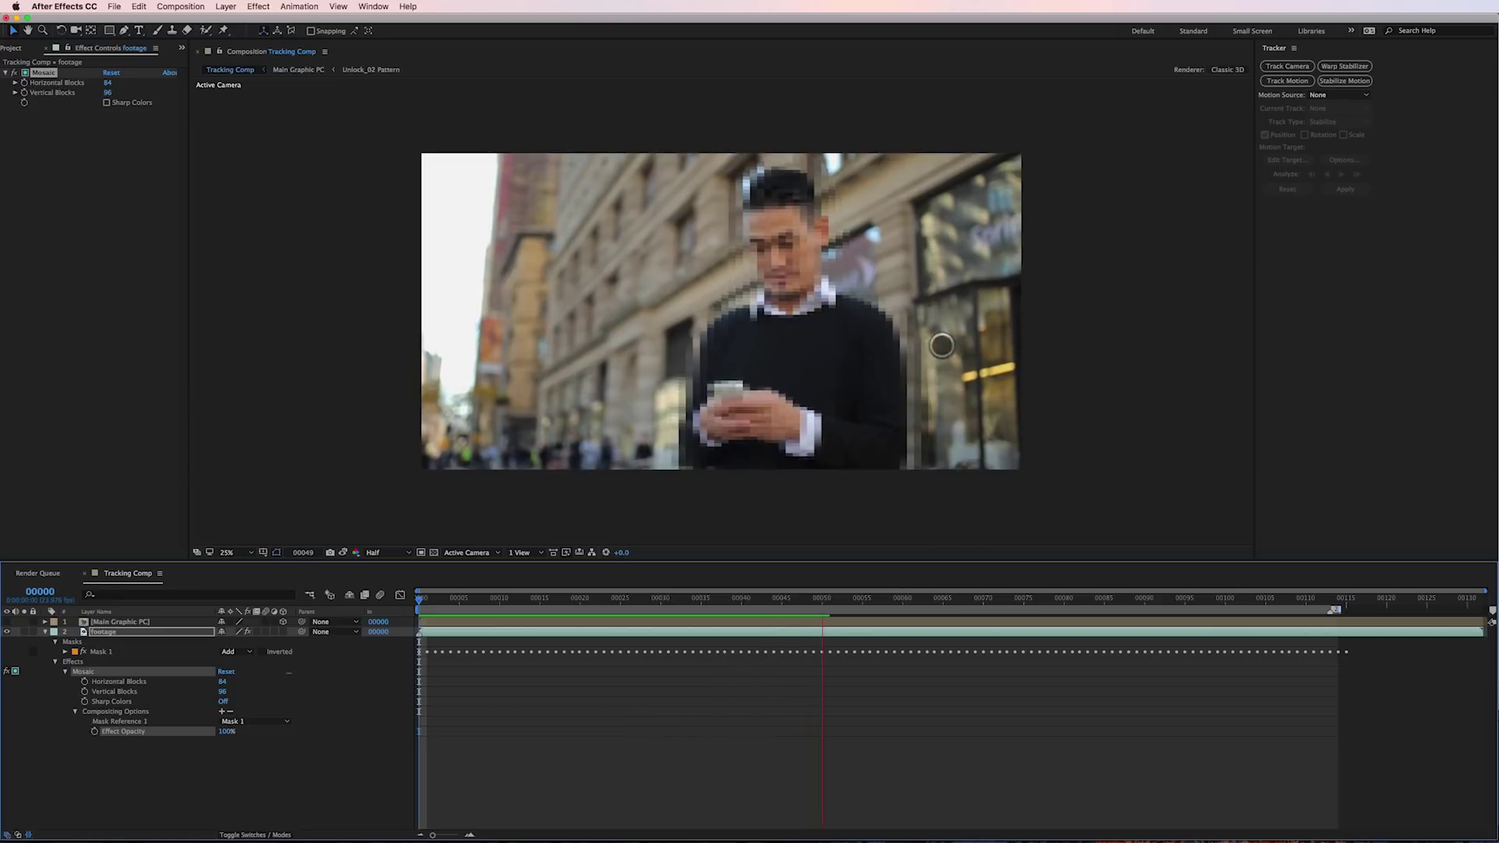
Give Mask 1 a 50-pixel feather.
key("f")
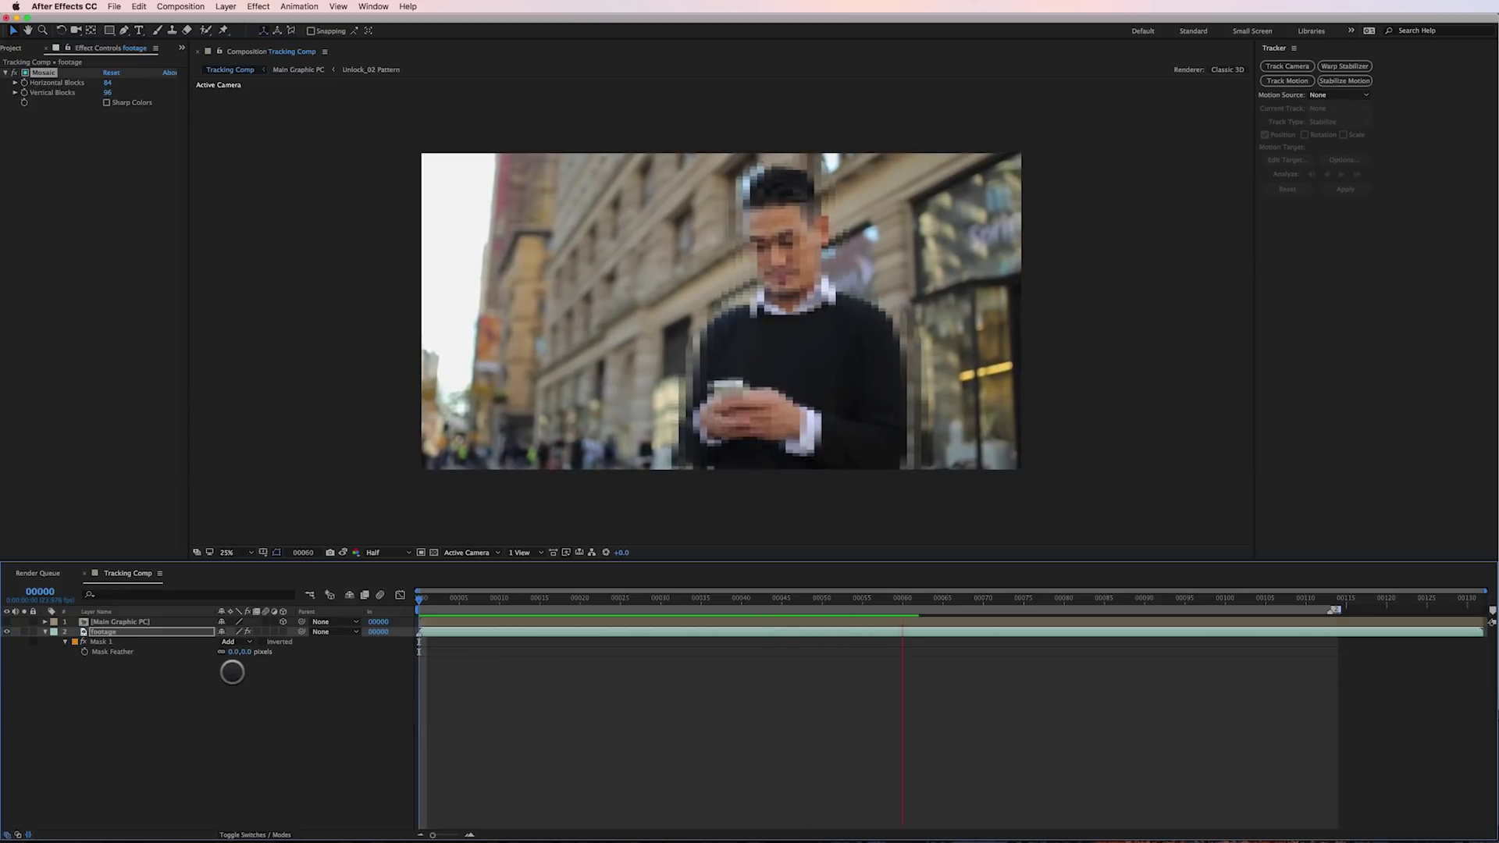
left_click(246, 652)
type("5")
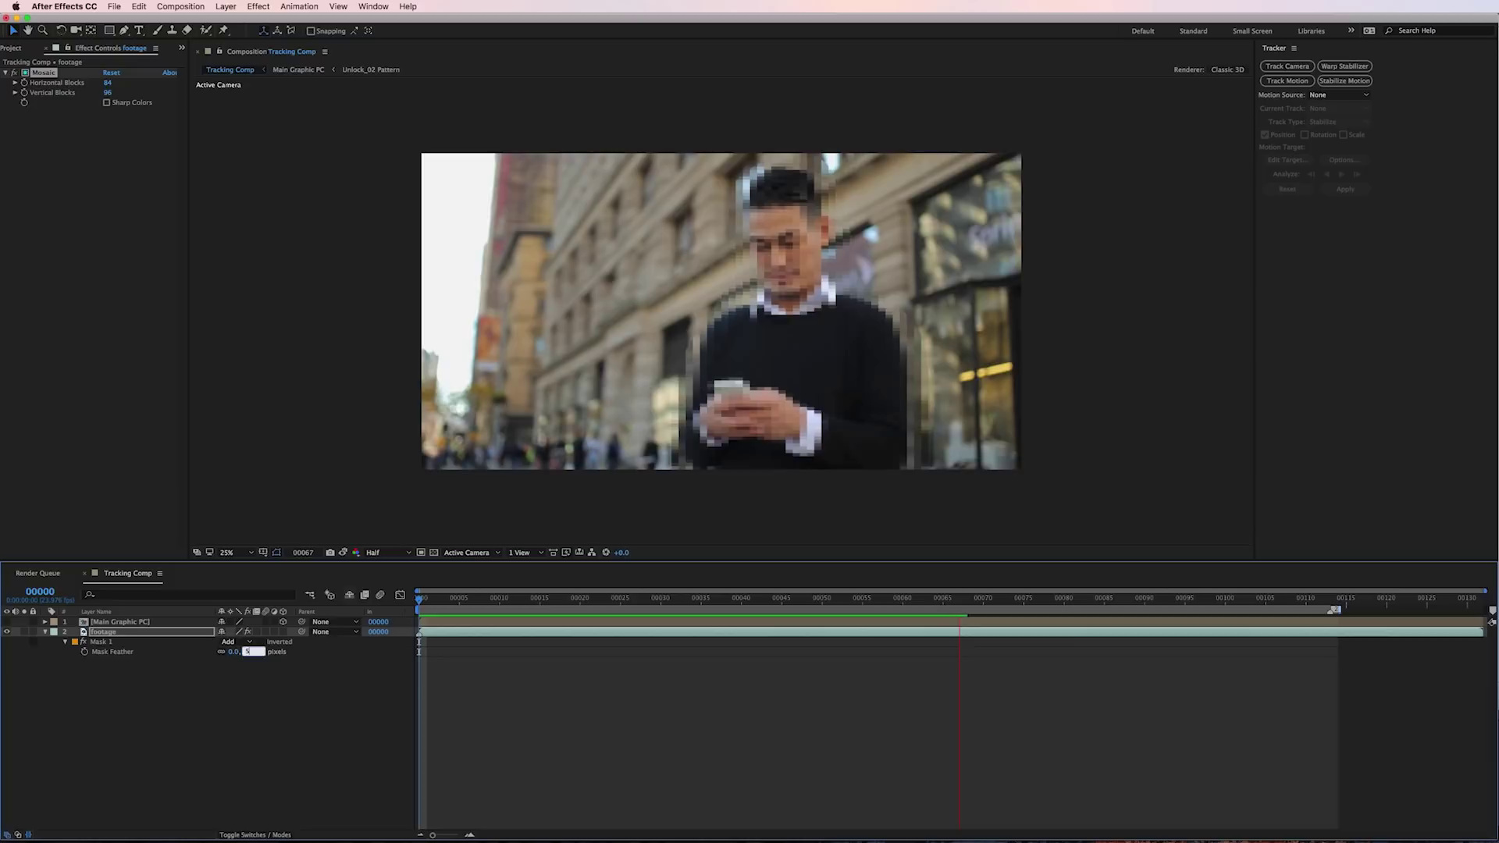
type("0")
key("Return")
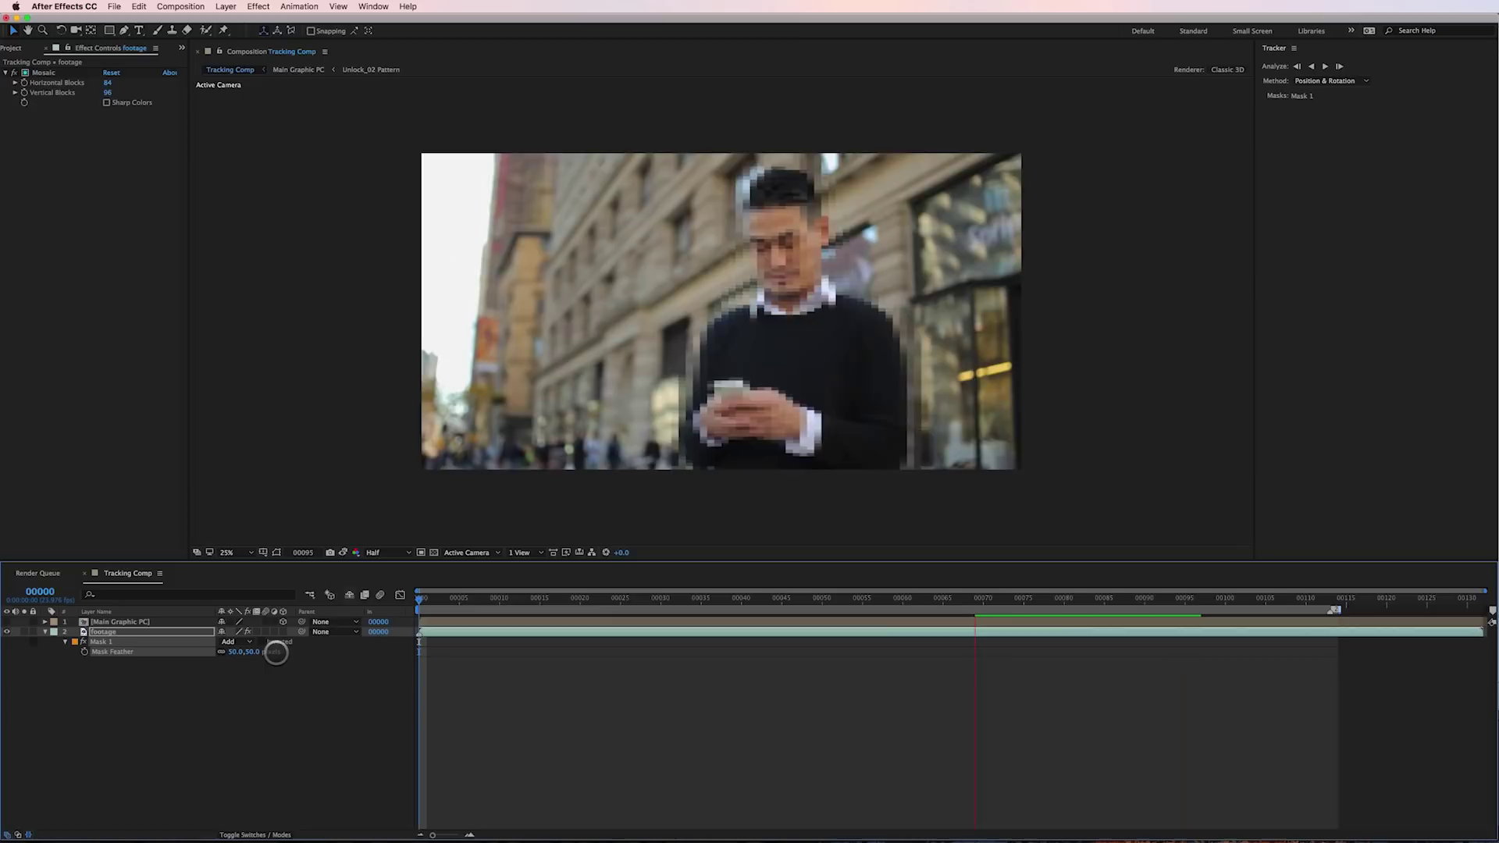
Stop the preview playback and select the footage layer.
key("space")
key("space")
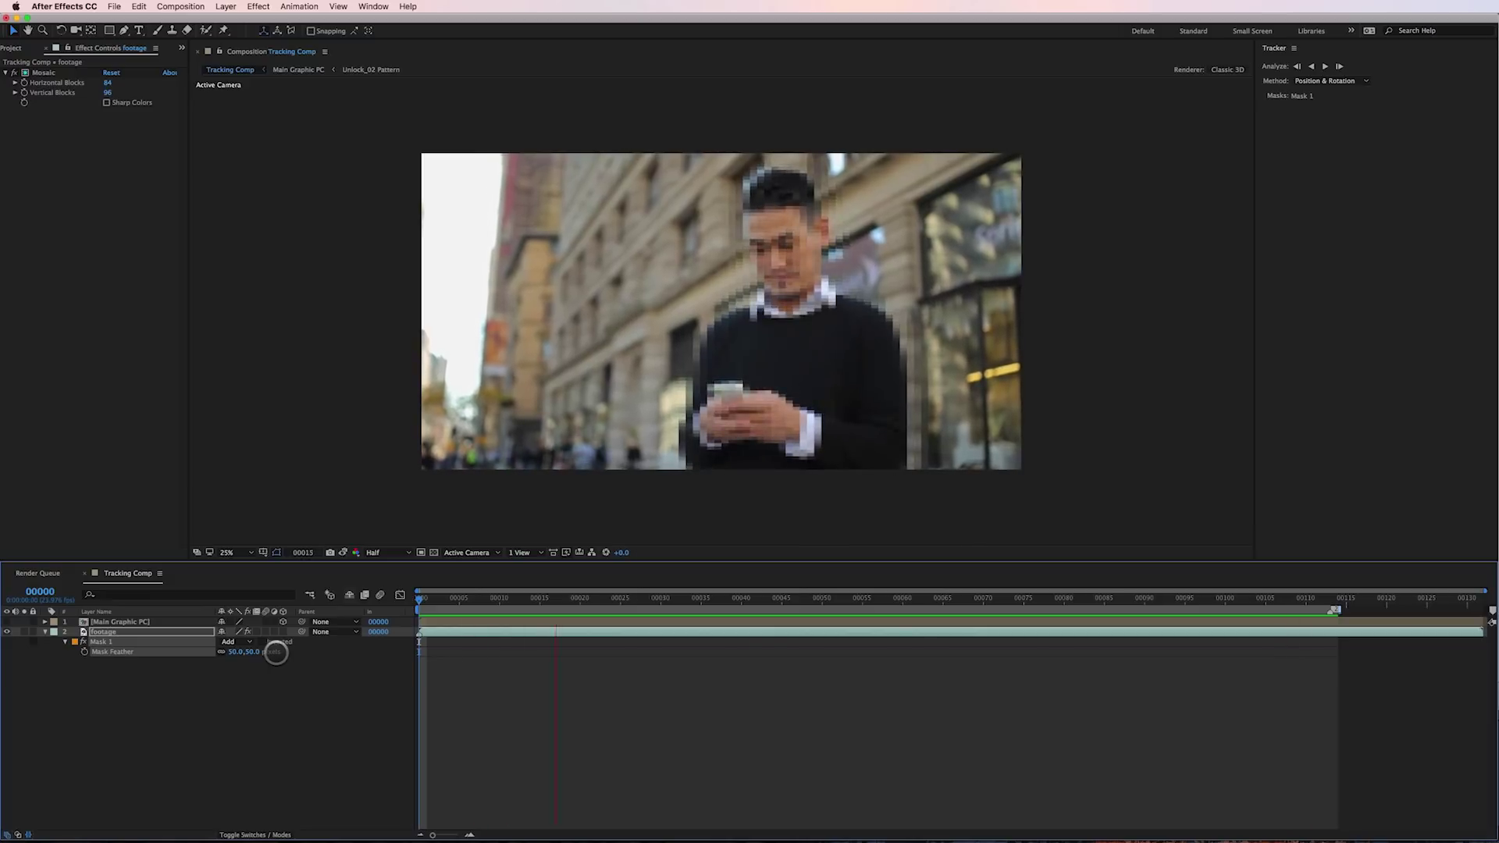
key("space")
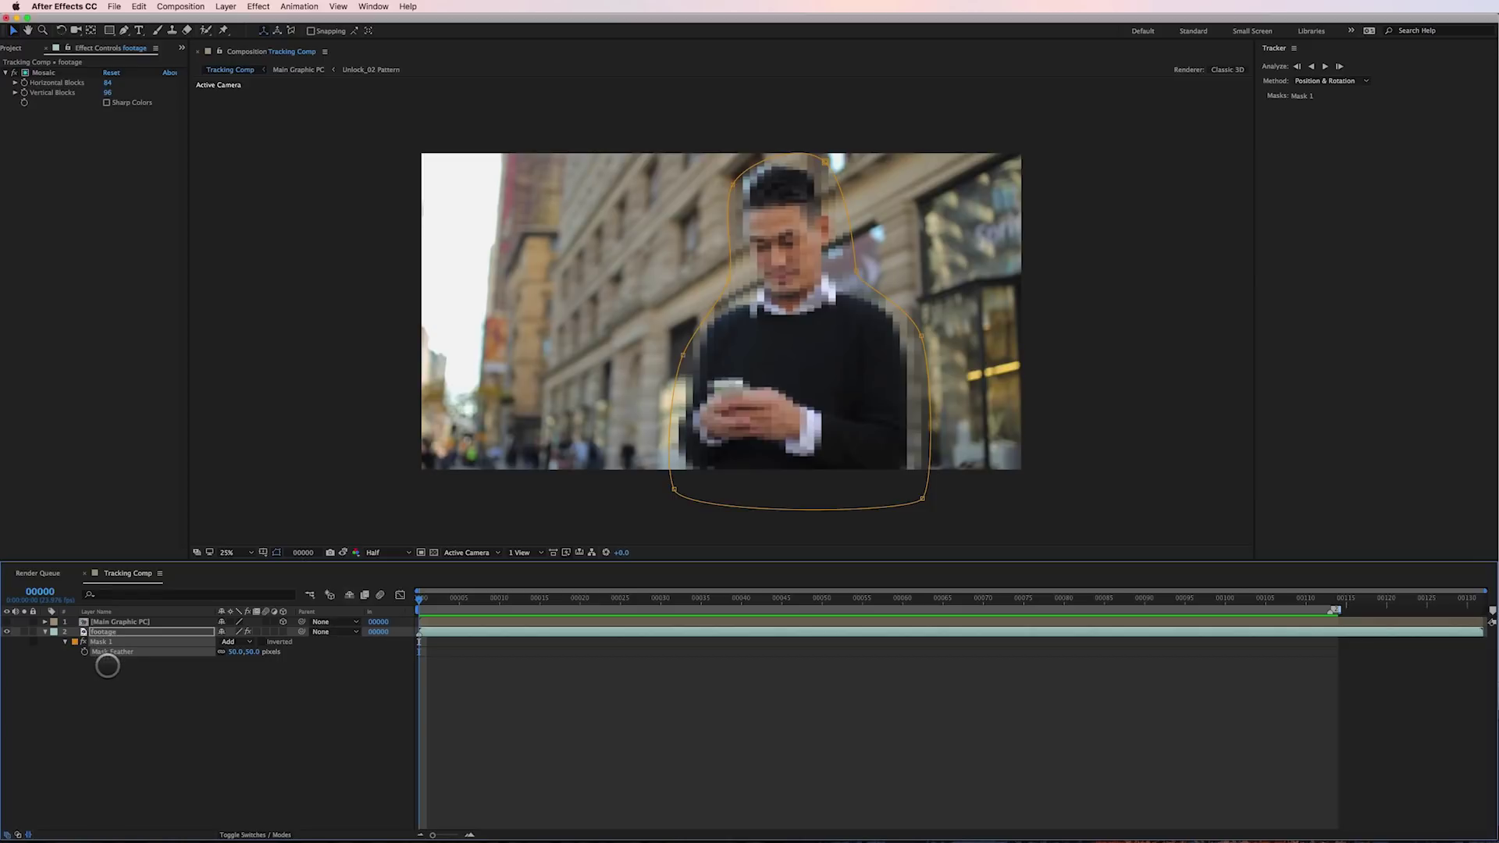
left_click(101, 634)
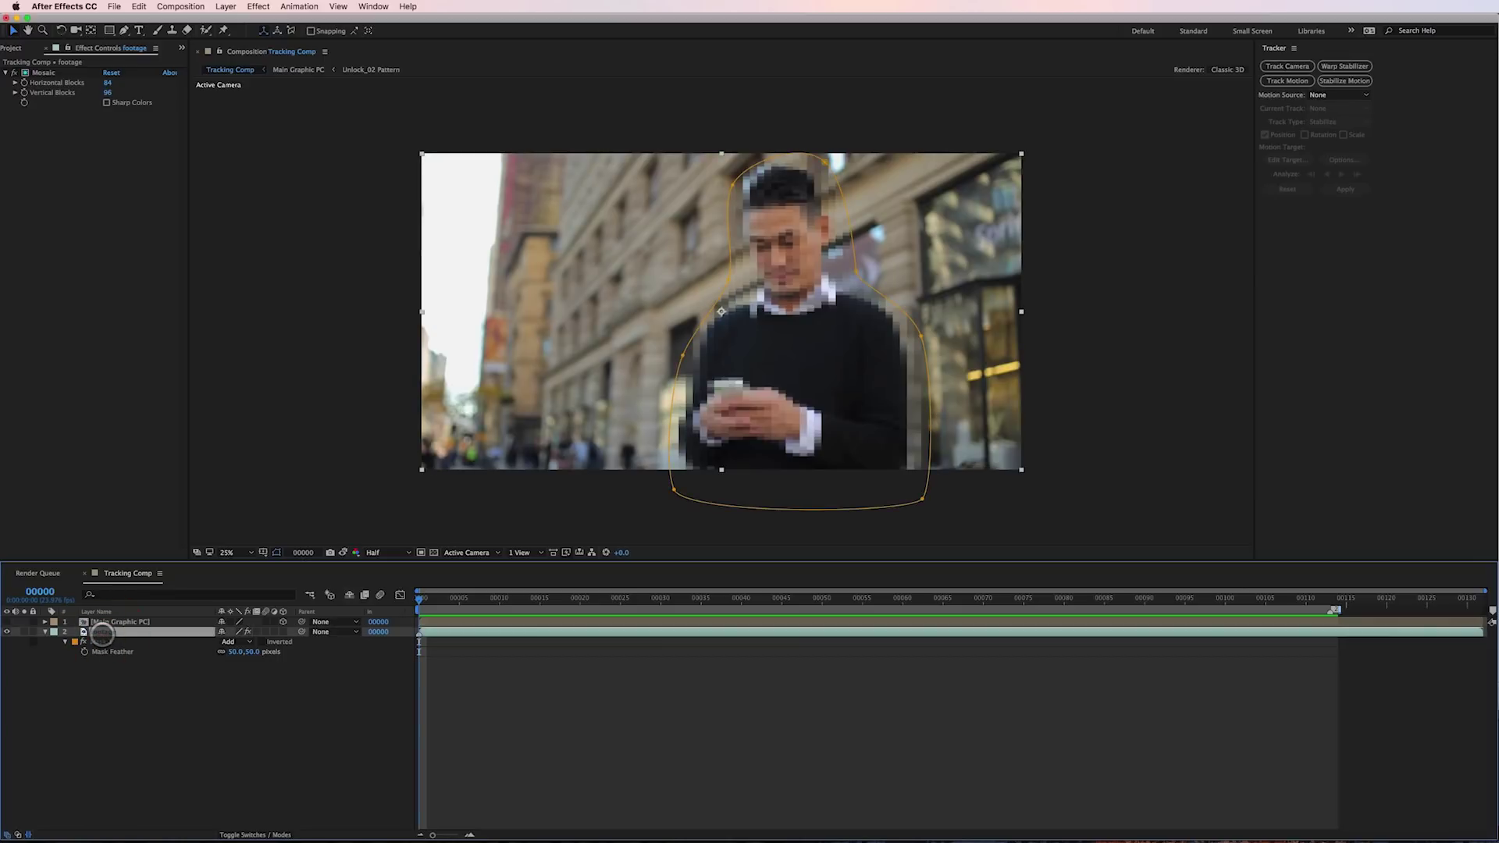
Delete the Mosaic effect from the footage layer.
key("e")
left_click(90, 642)
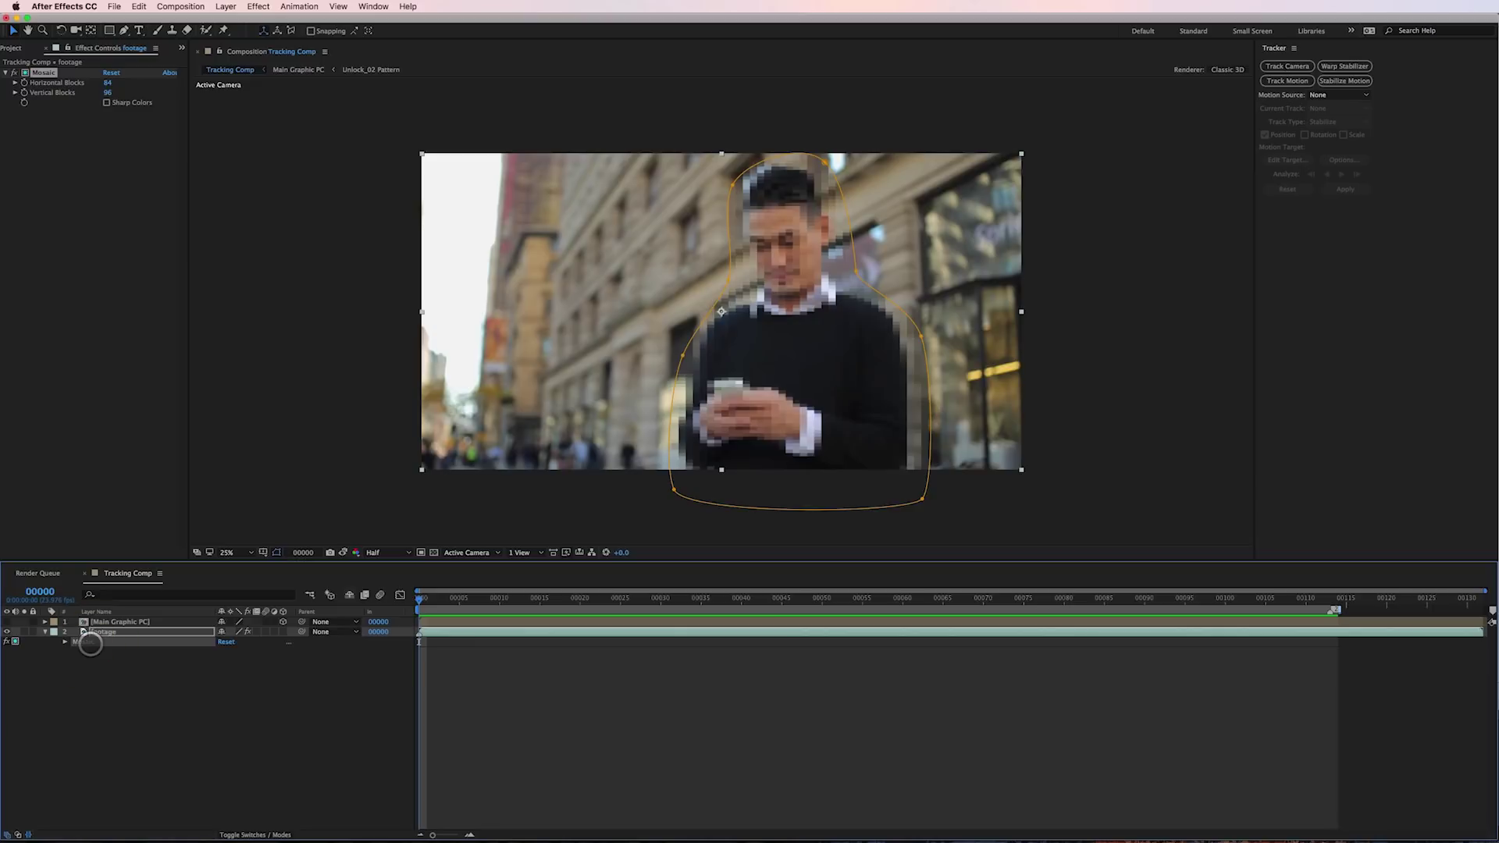
key("Delete")
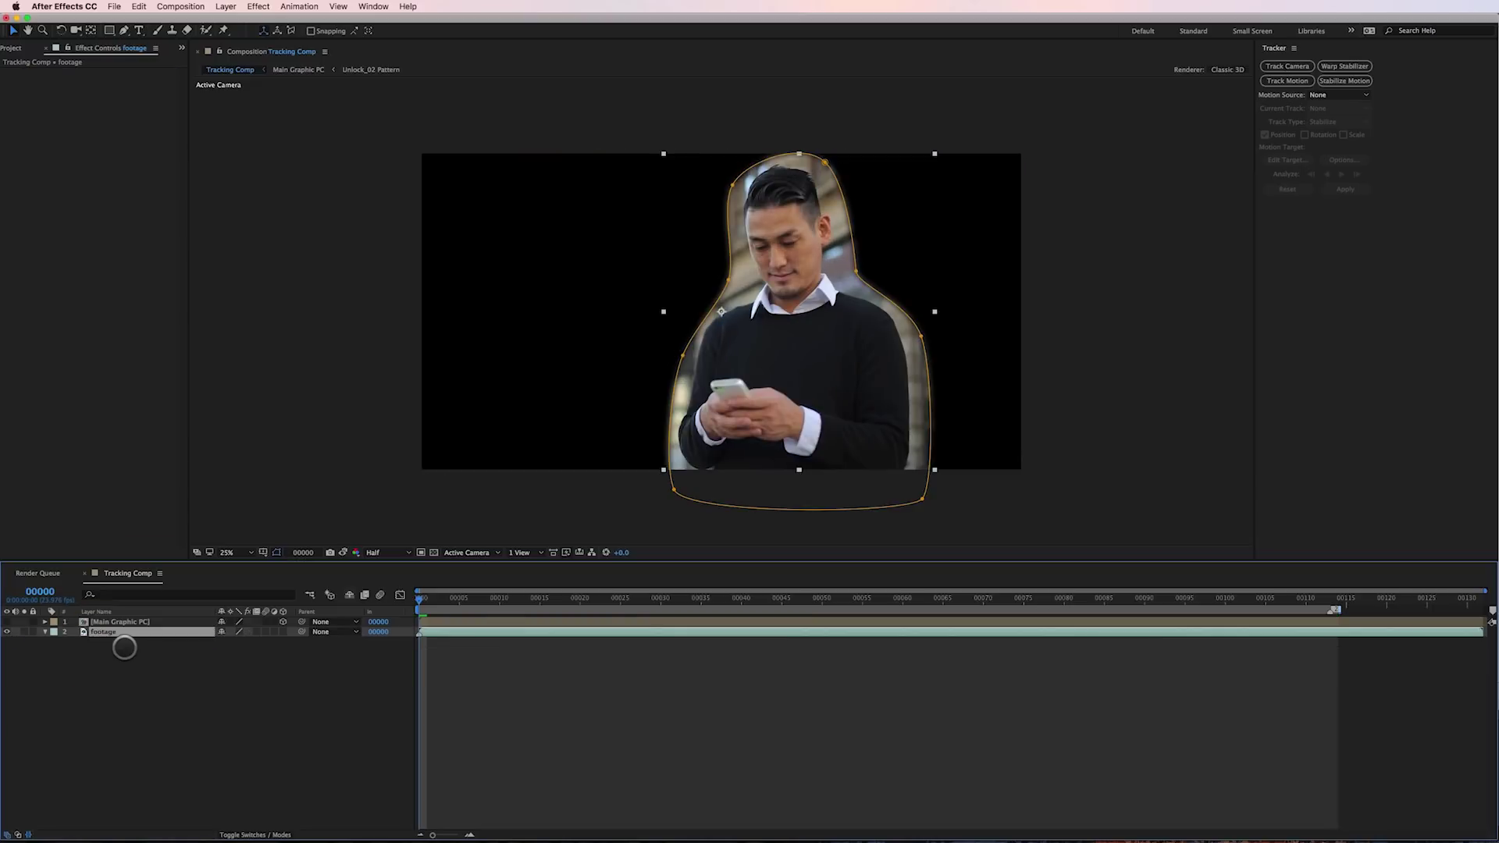
Set Mask 1's mode back to None and reselect the footage layer.
key("f")
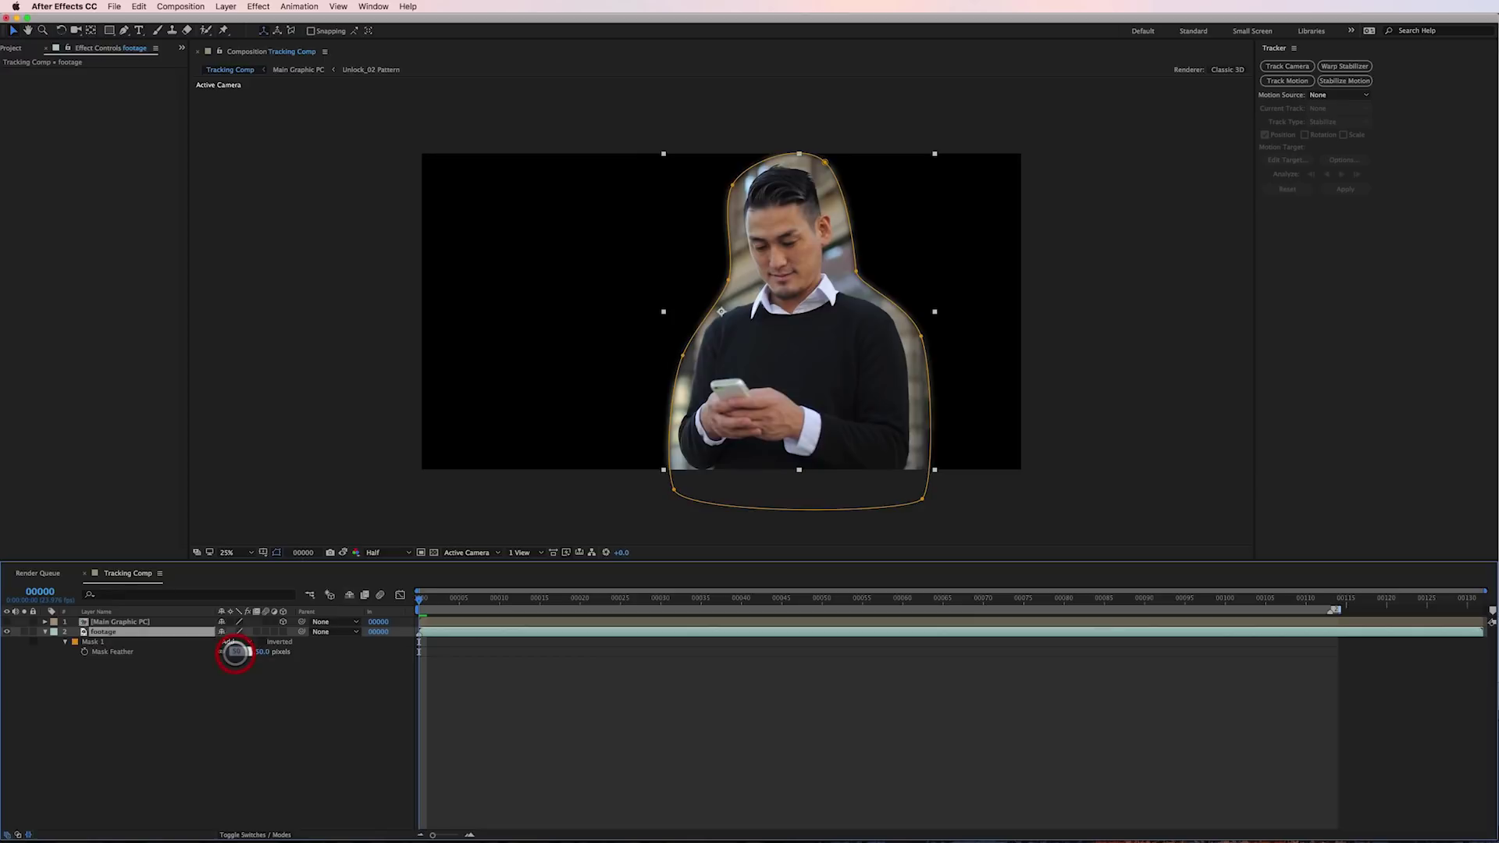
left_click(235, 651)
left_click(244, 641)
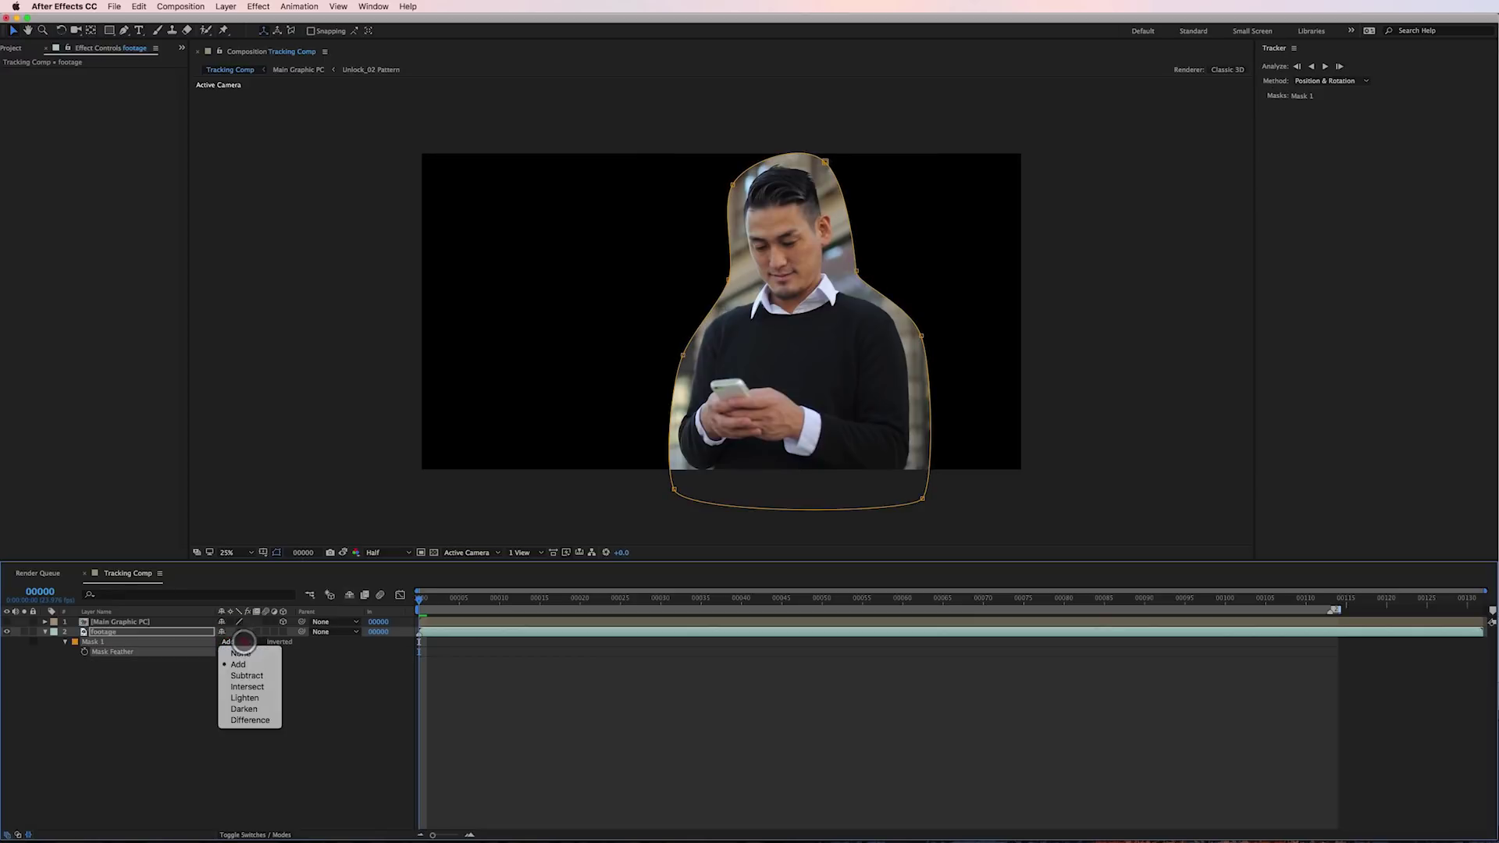
left_click(240, 654)
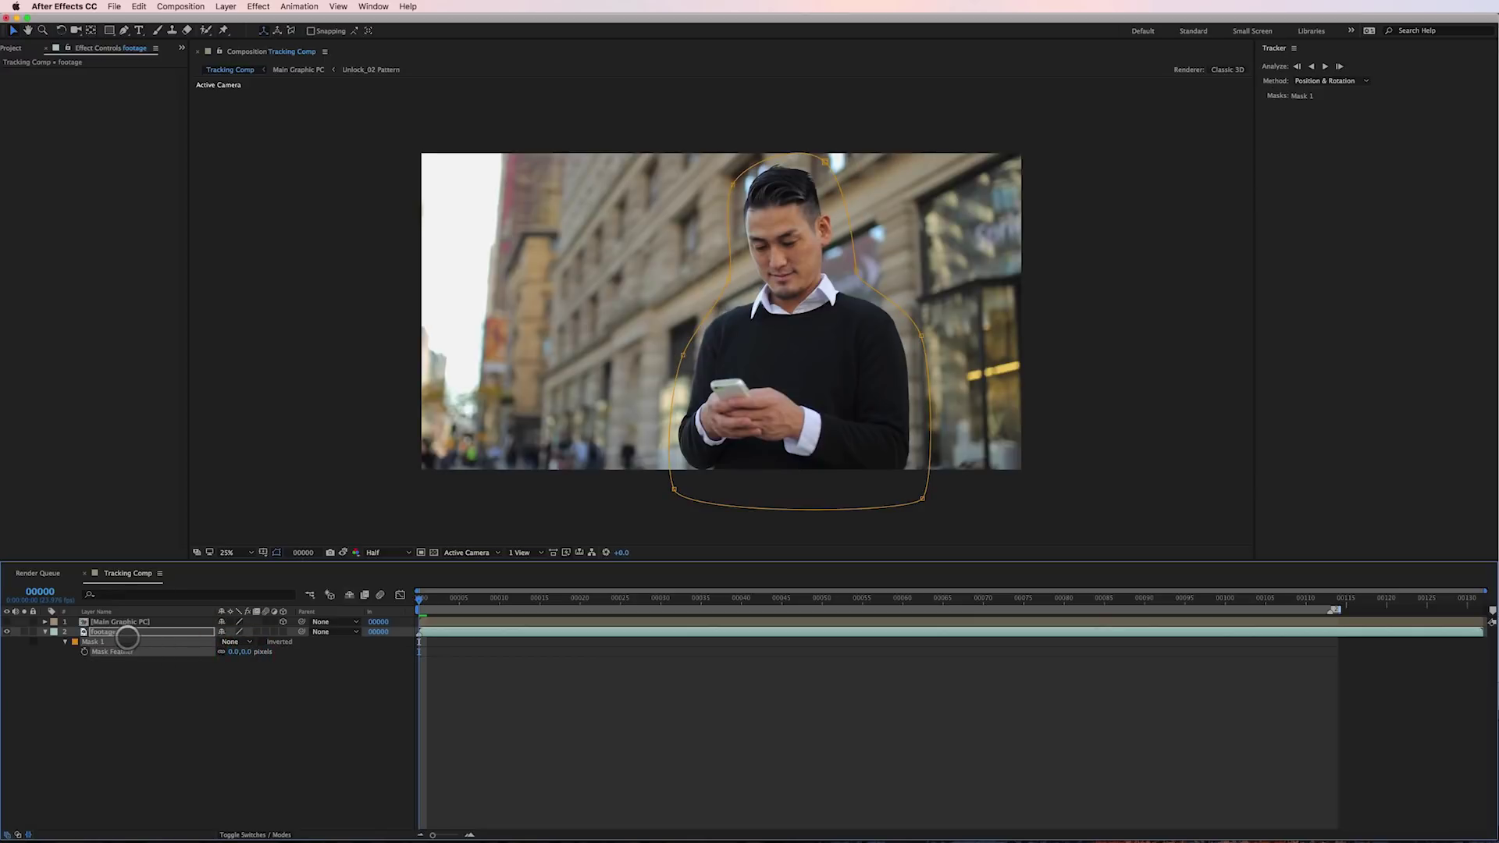
left_click(125, 632)
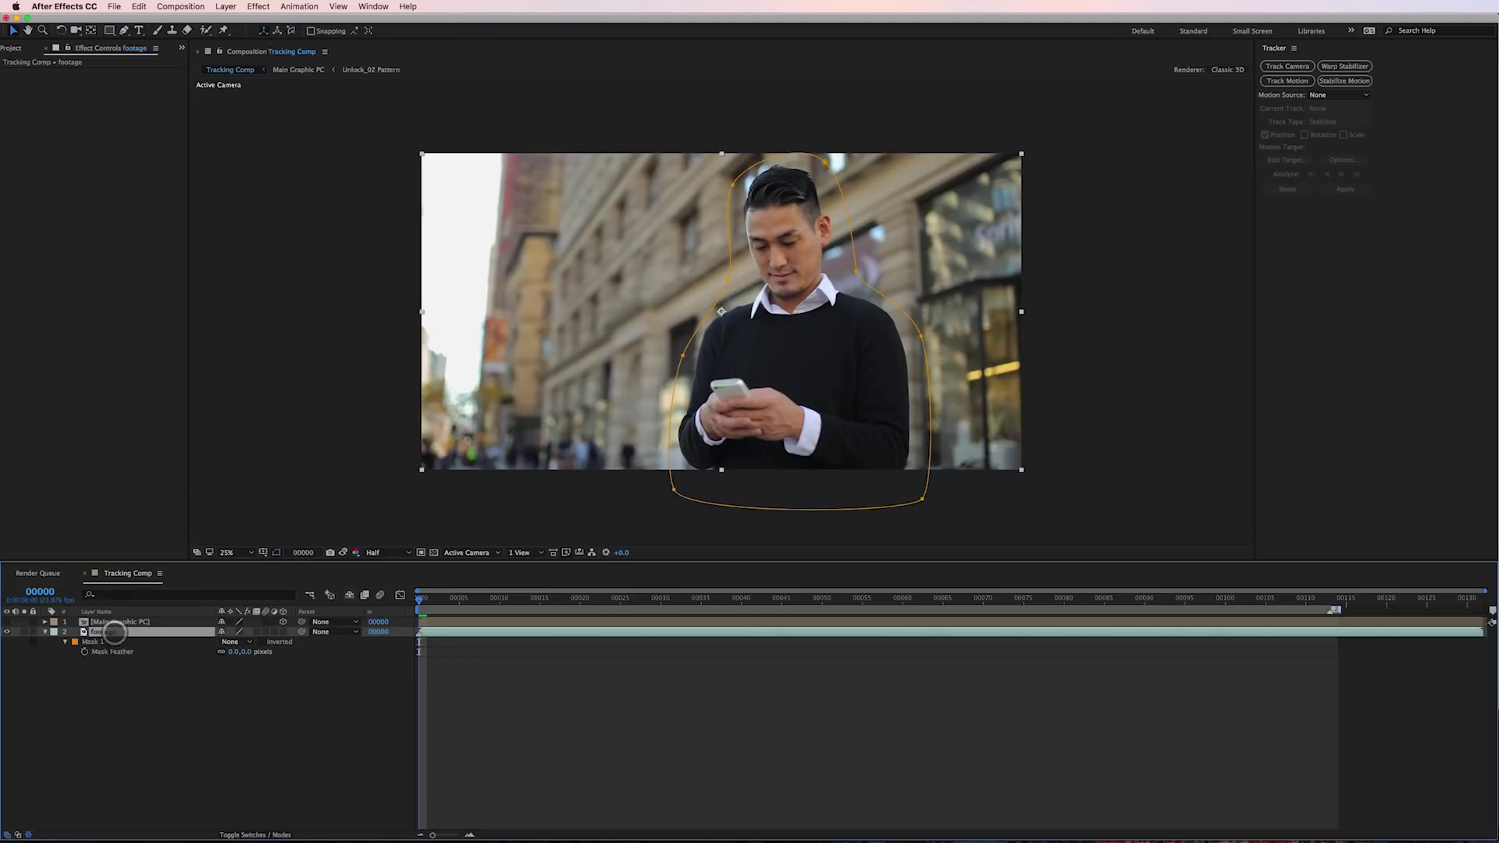
left_click(117, 631)
Open the MaskTracker+ panel from the Window menu.
left_click(303, 6)
mouse_move(373, 7)
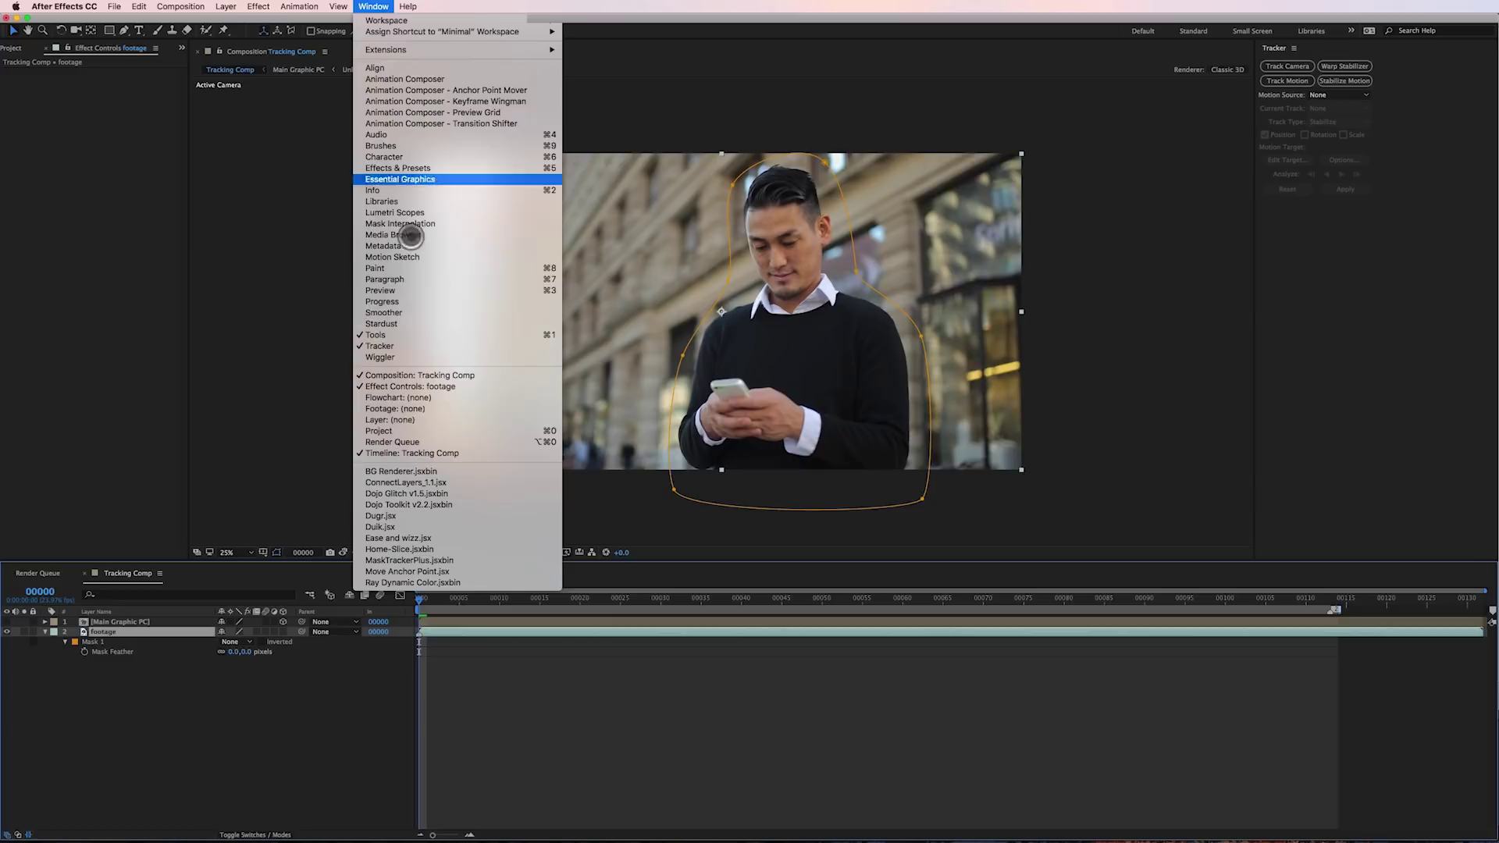
left_click(411, 560)
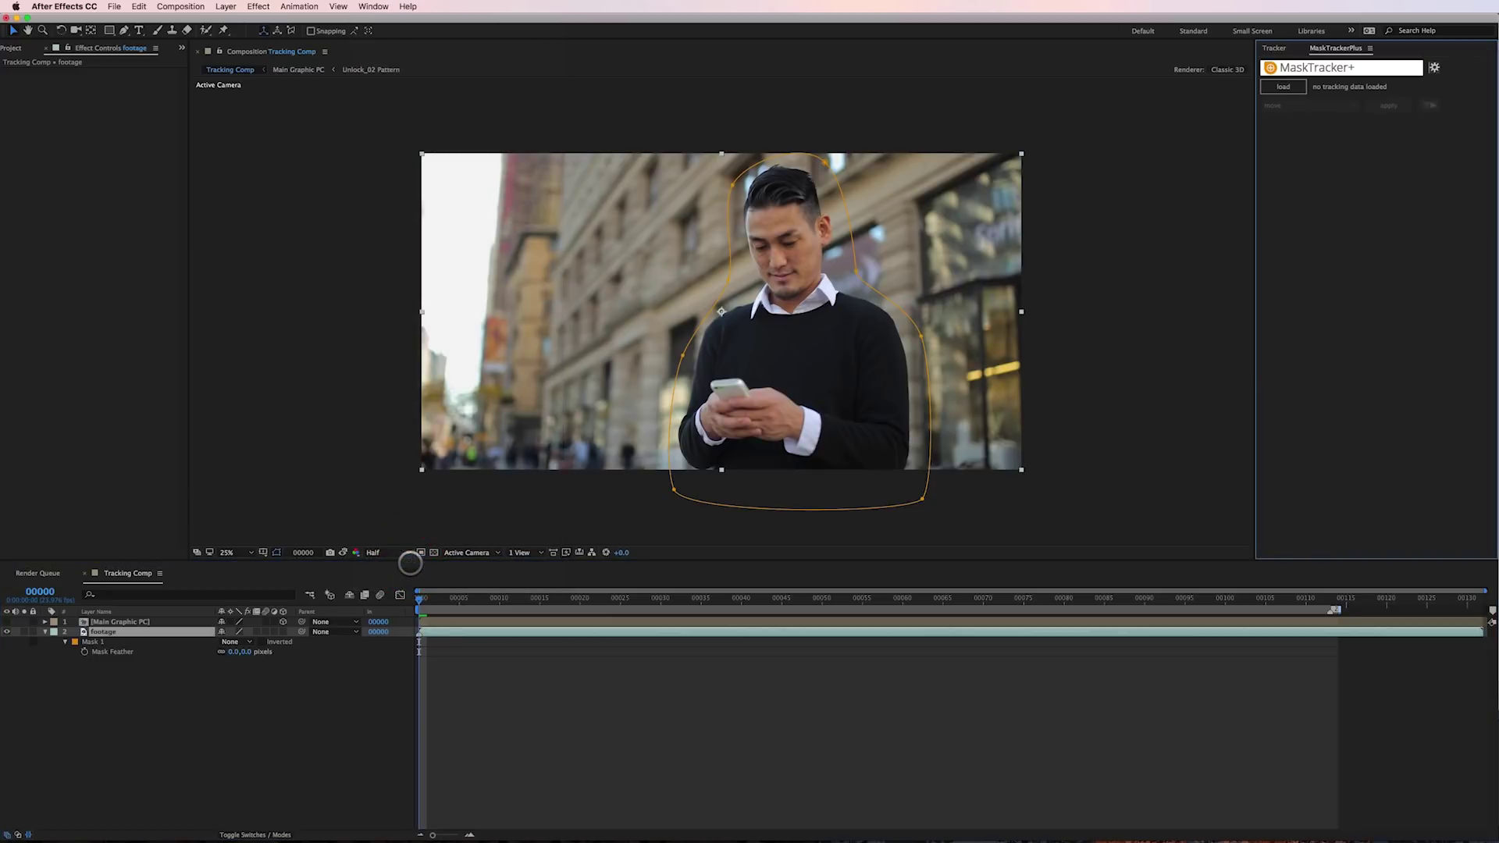
left_click(1294, 86)
Load Mask 1's Mask Path keyframes into MaskTracker+ and check its mode list.
left_click(100, 645)
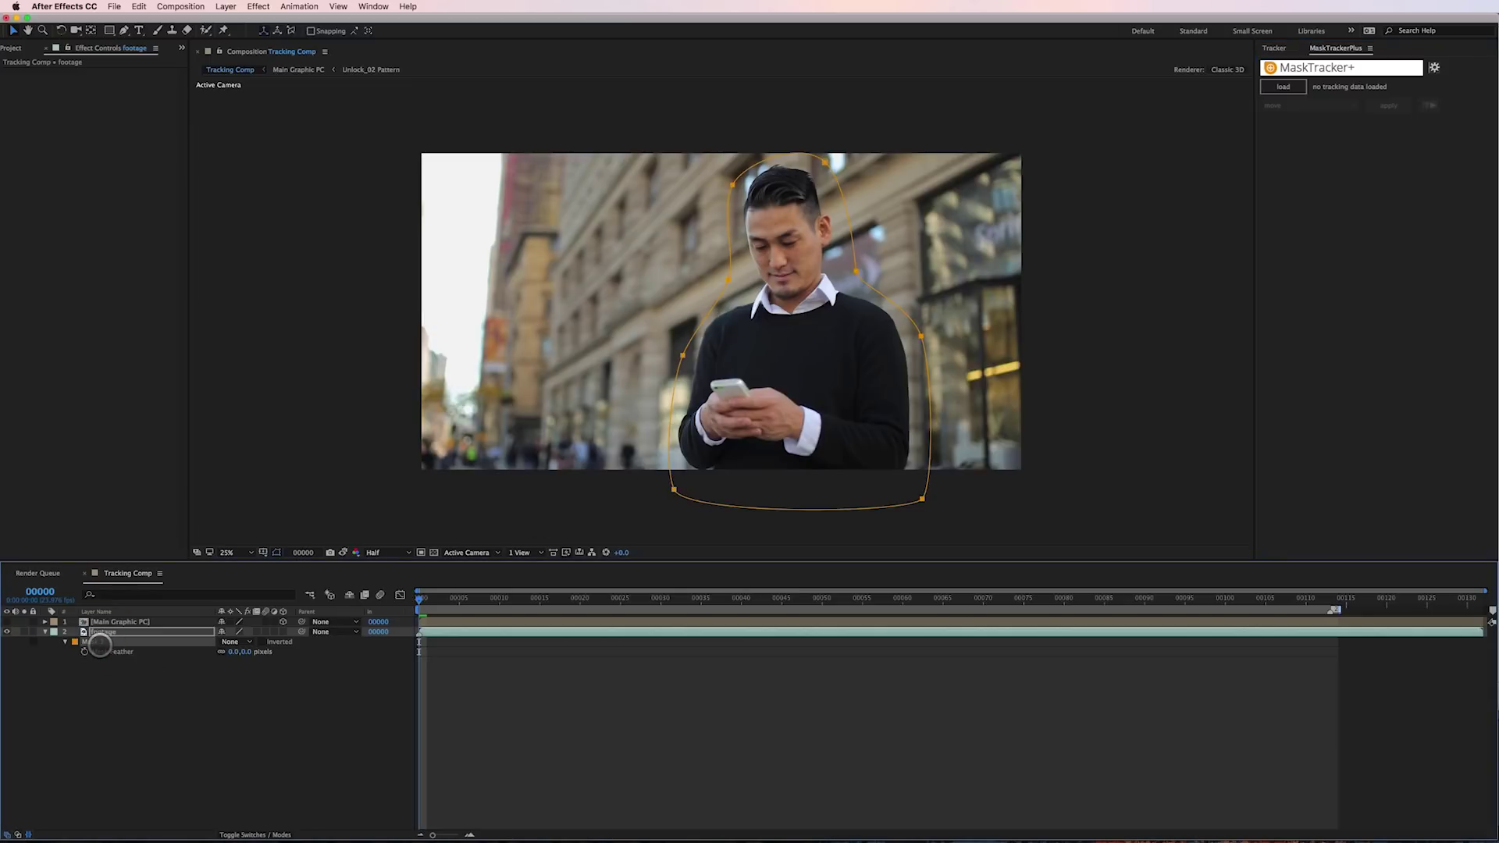
key("m")
left_click(107, 651)
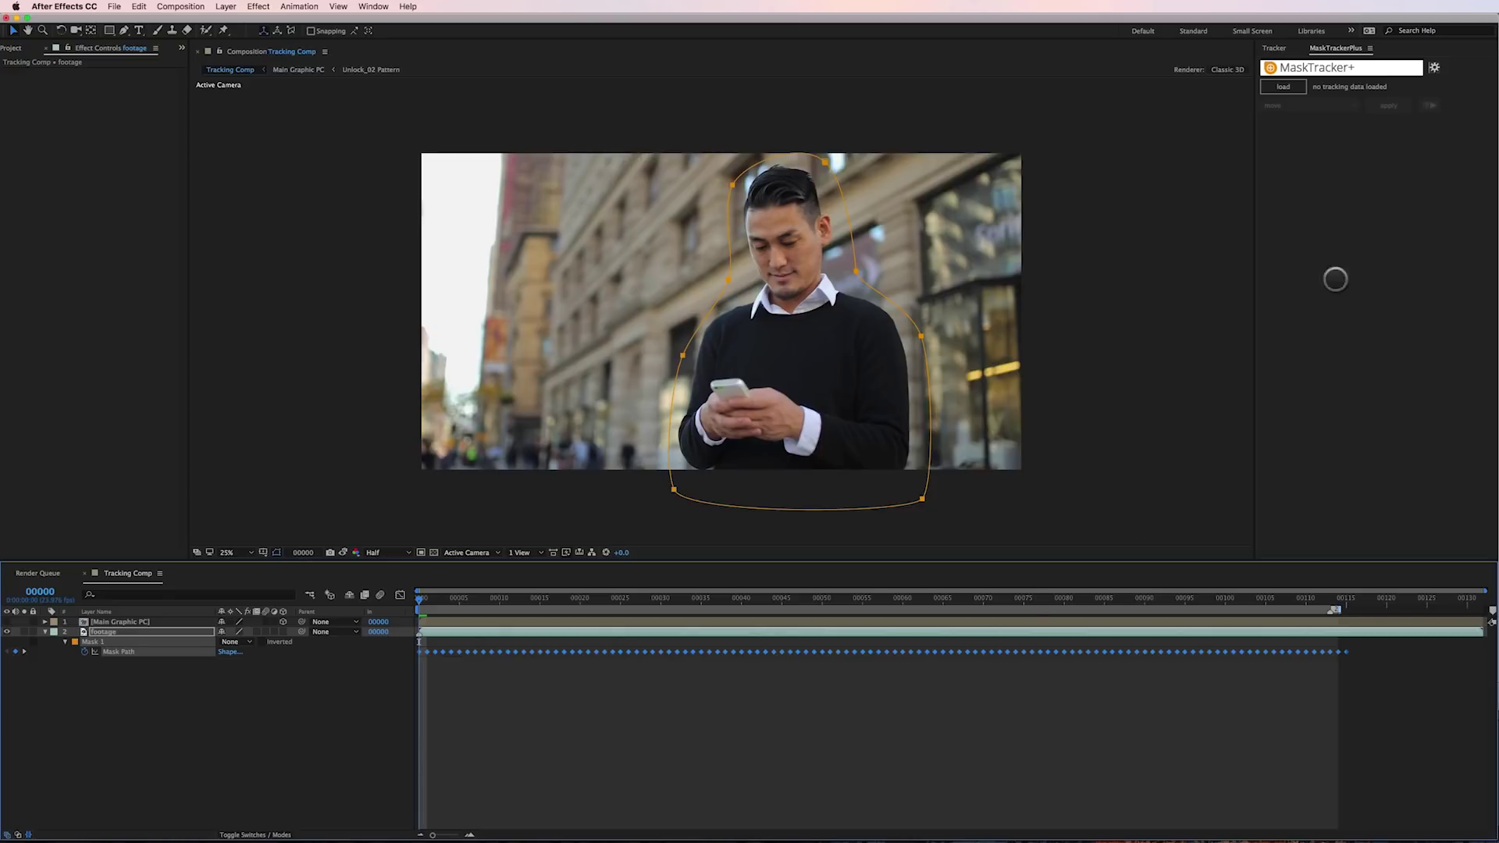
left_click(1283, 86)
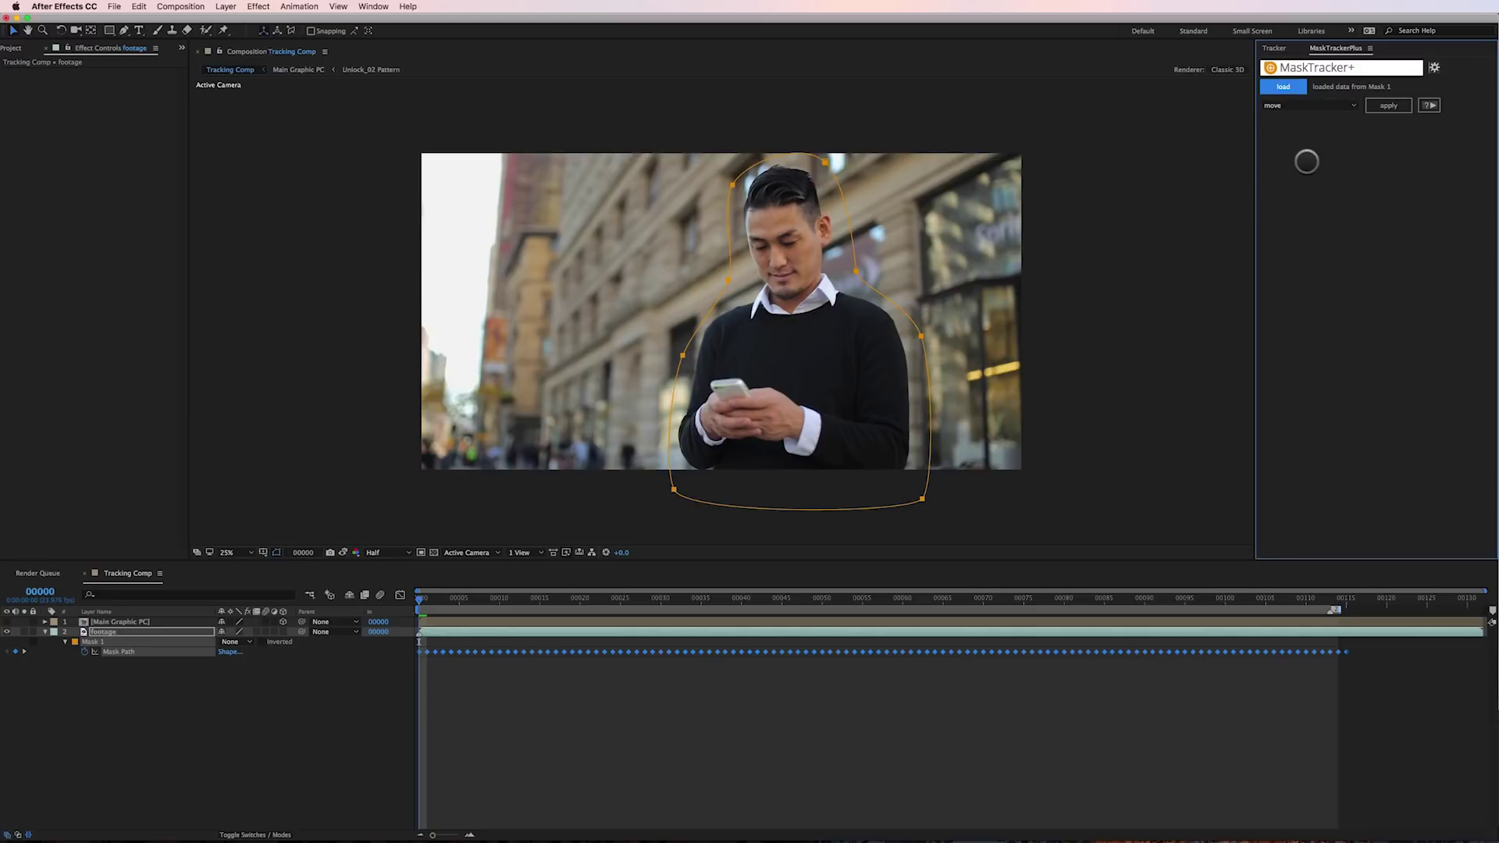
left_click(1347, 105)
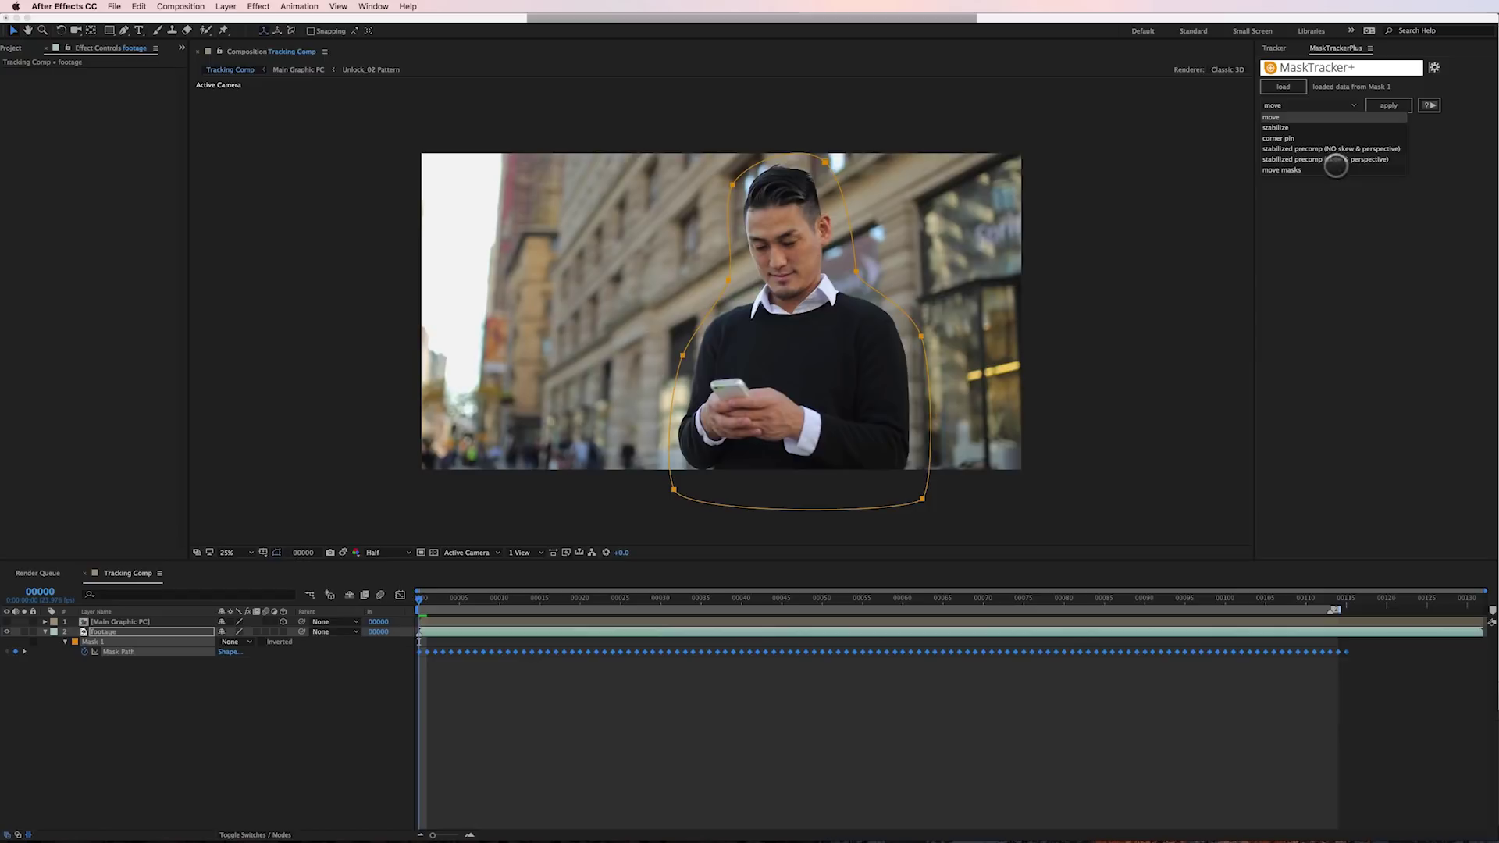
Make Main Graphic PC visible at frame 16 and reload Mask 1's data into MaskTracker+.
left_click(133, 623)
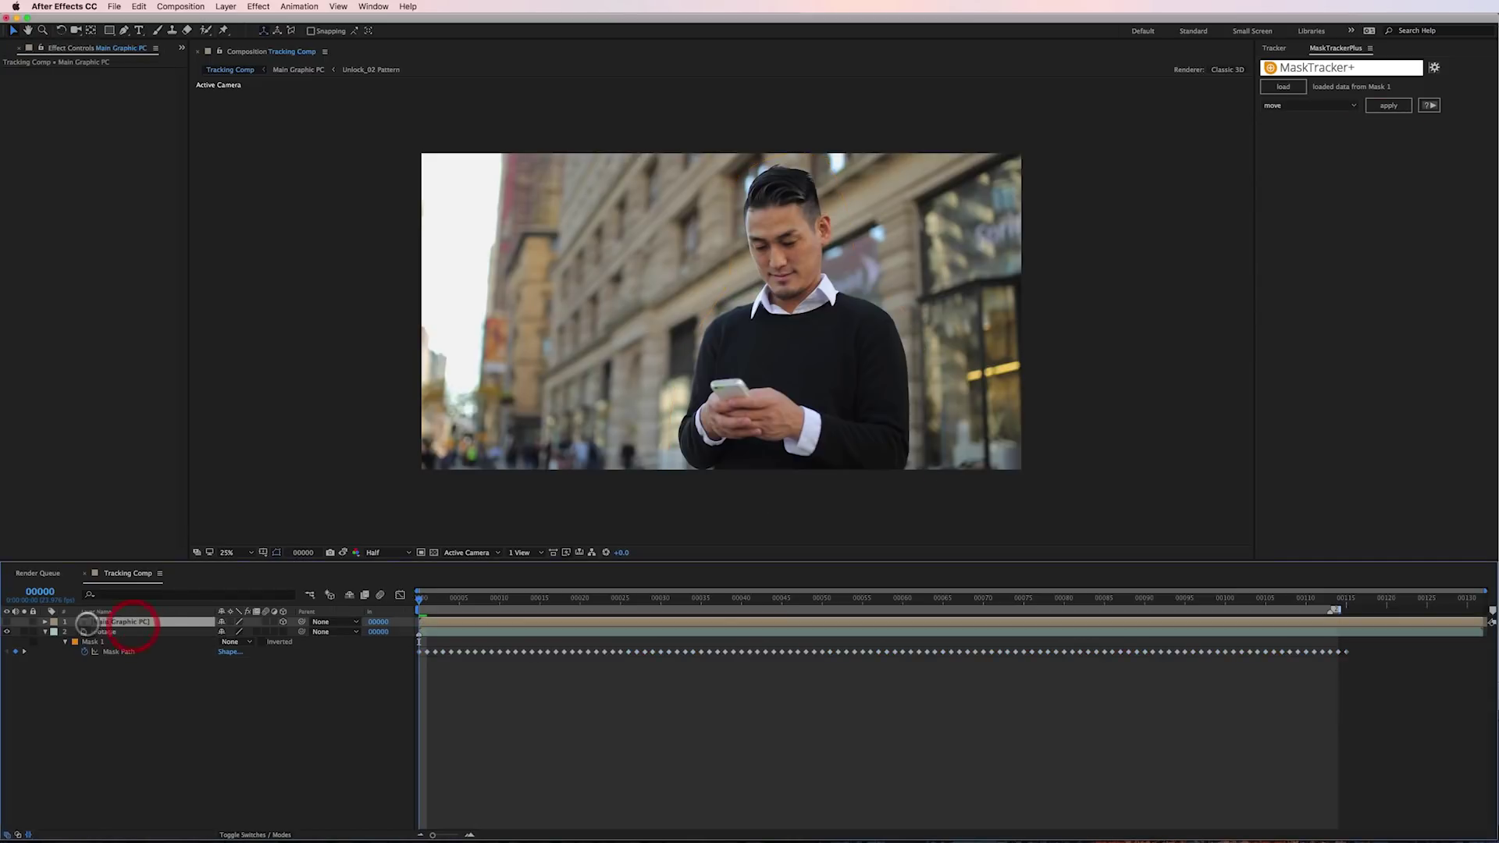
left_click(7, 621)
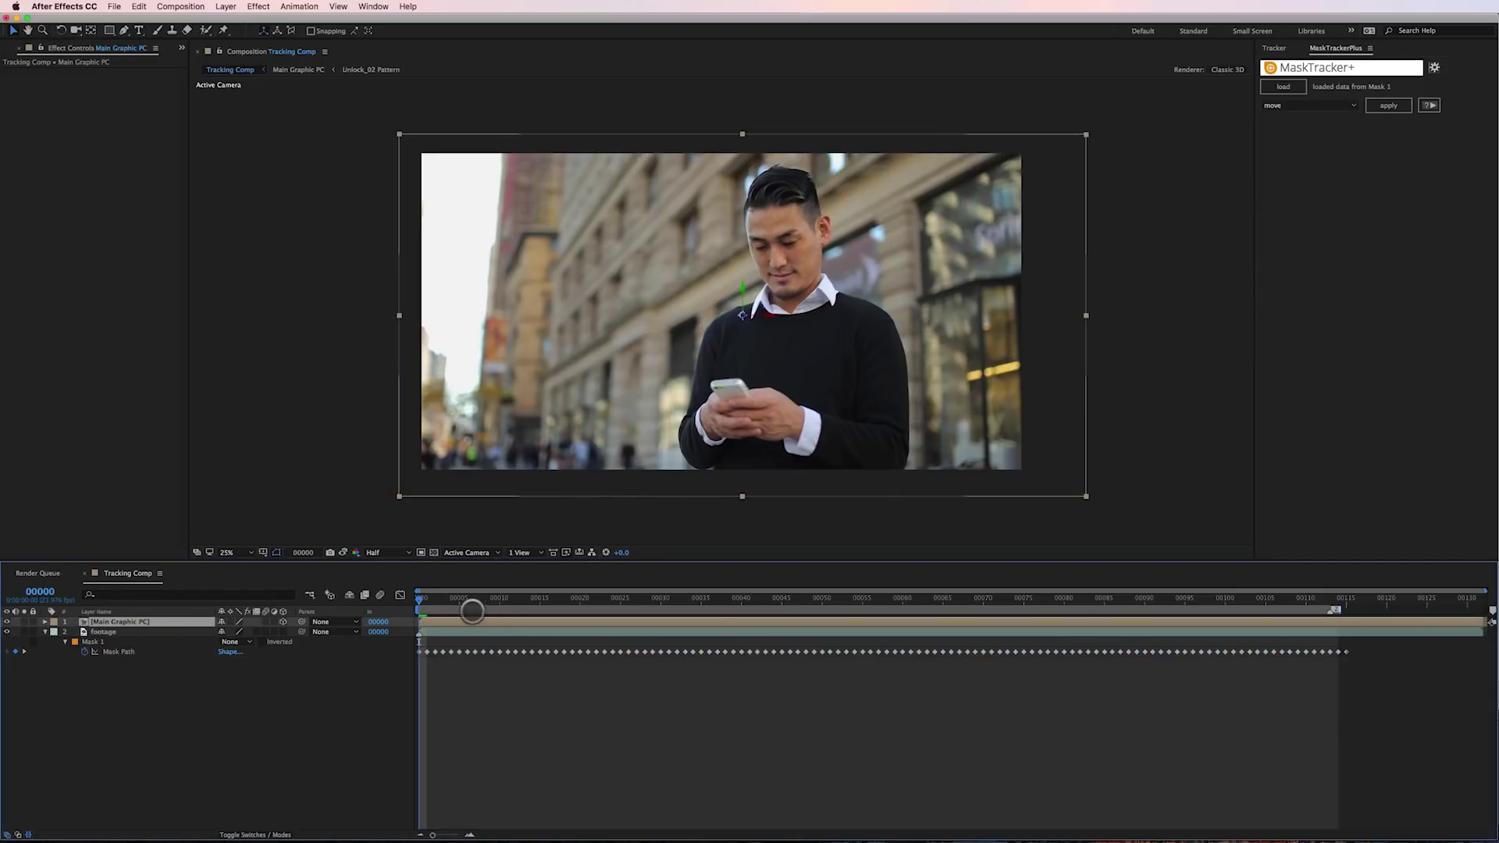
left_click_drag(434, 597, 551, 597)
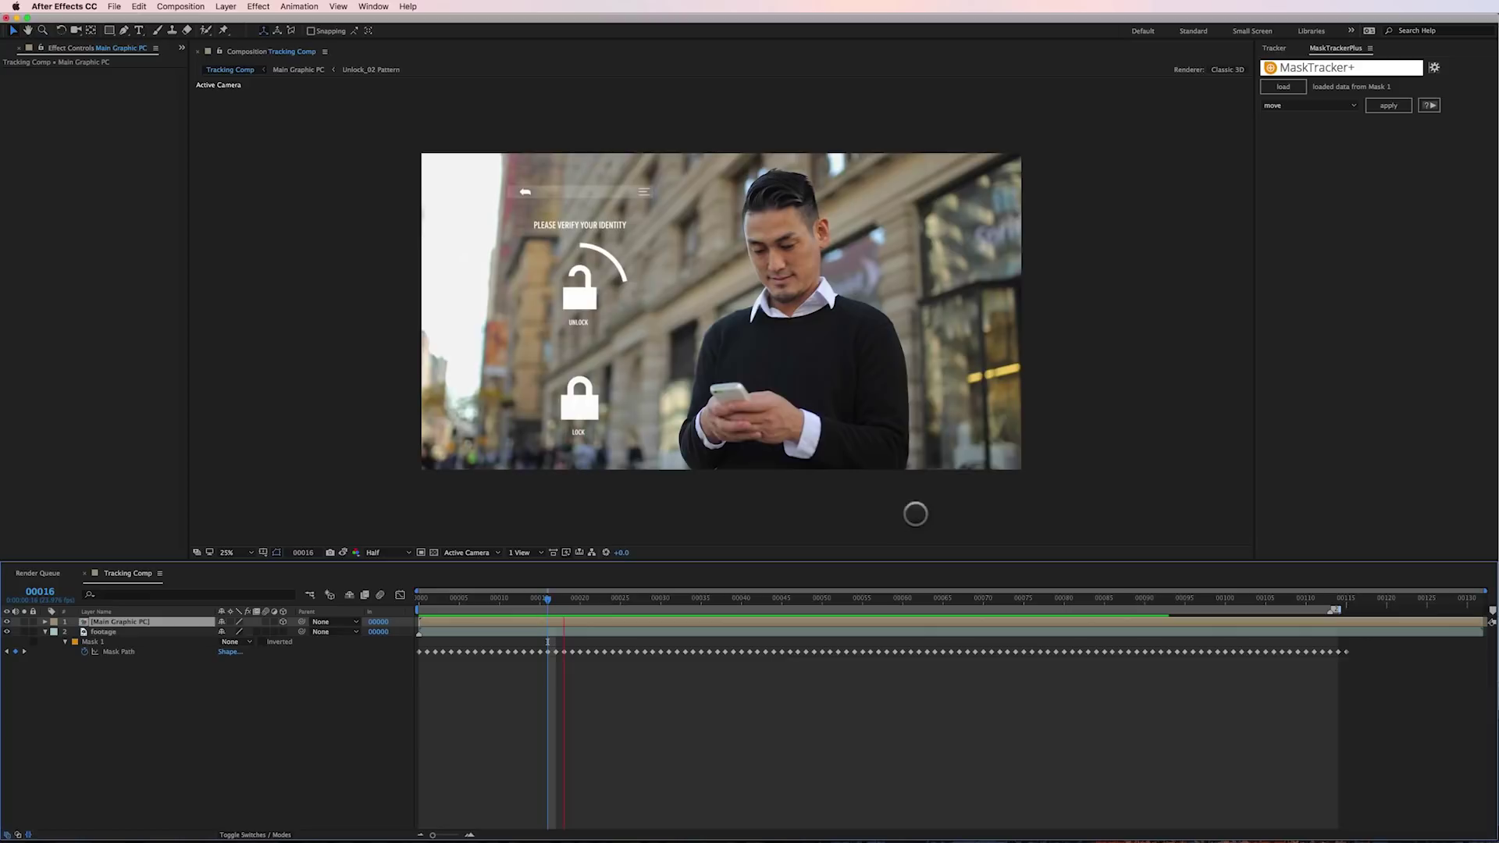
left_click(1284, 87)
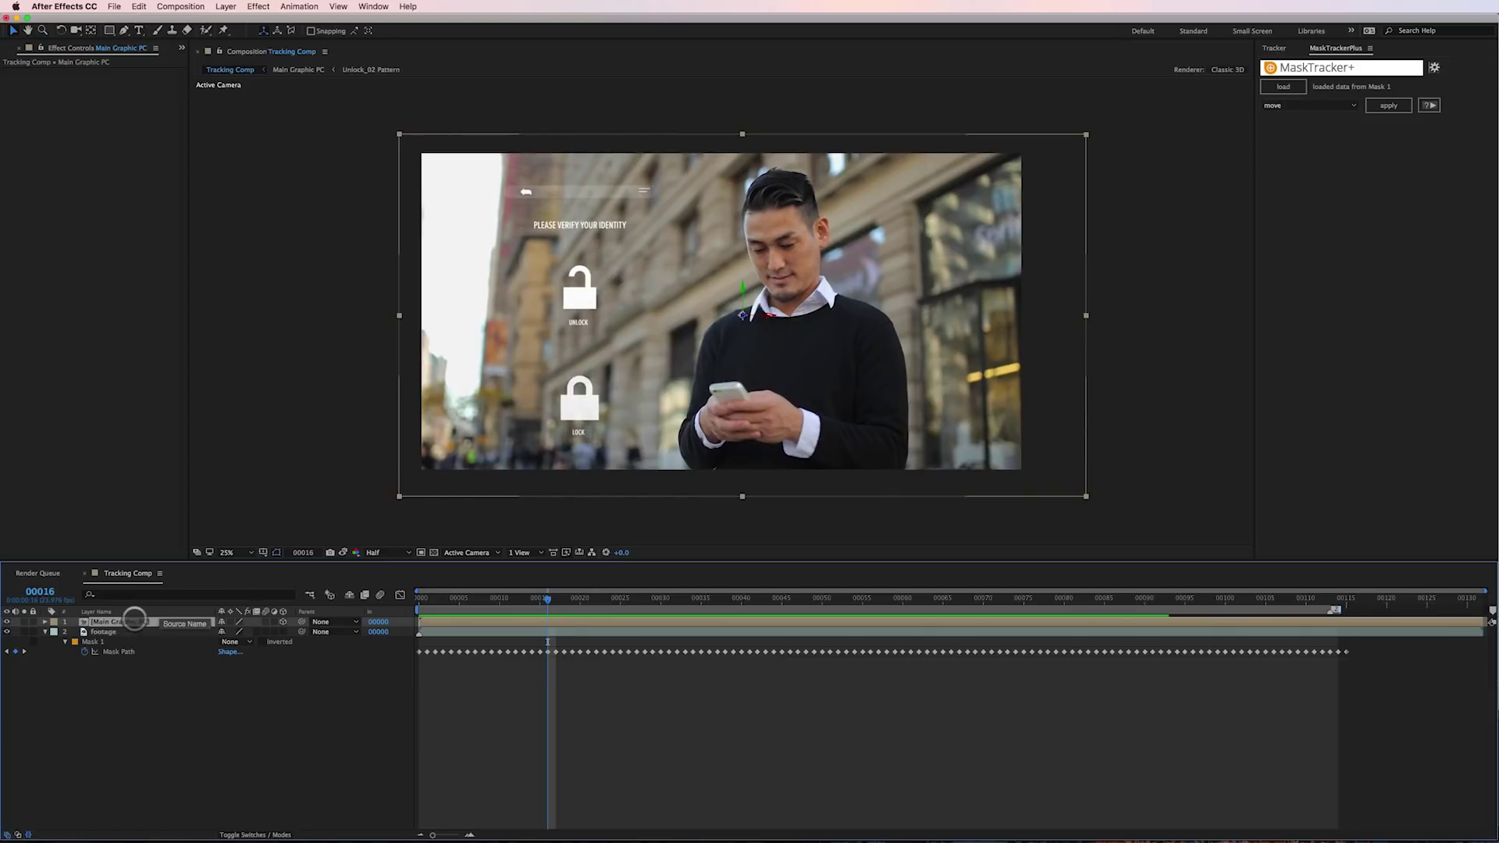
left_click(128, 621)
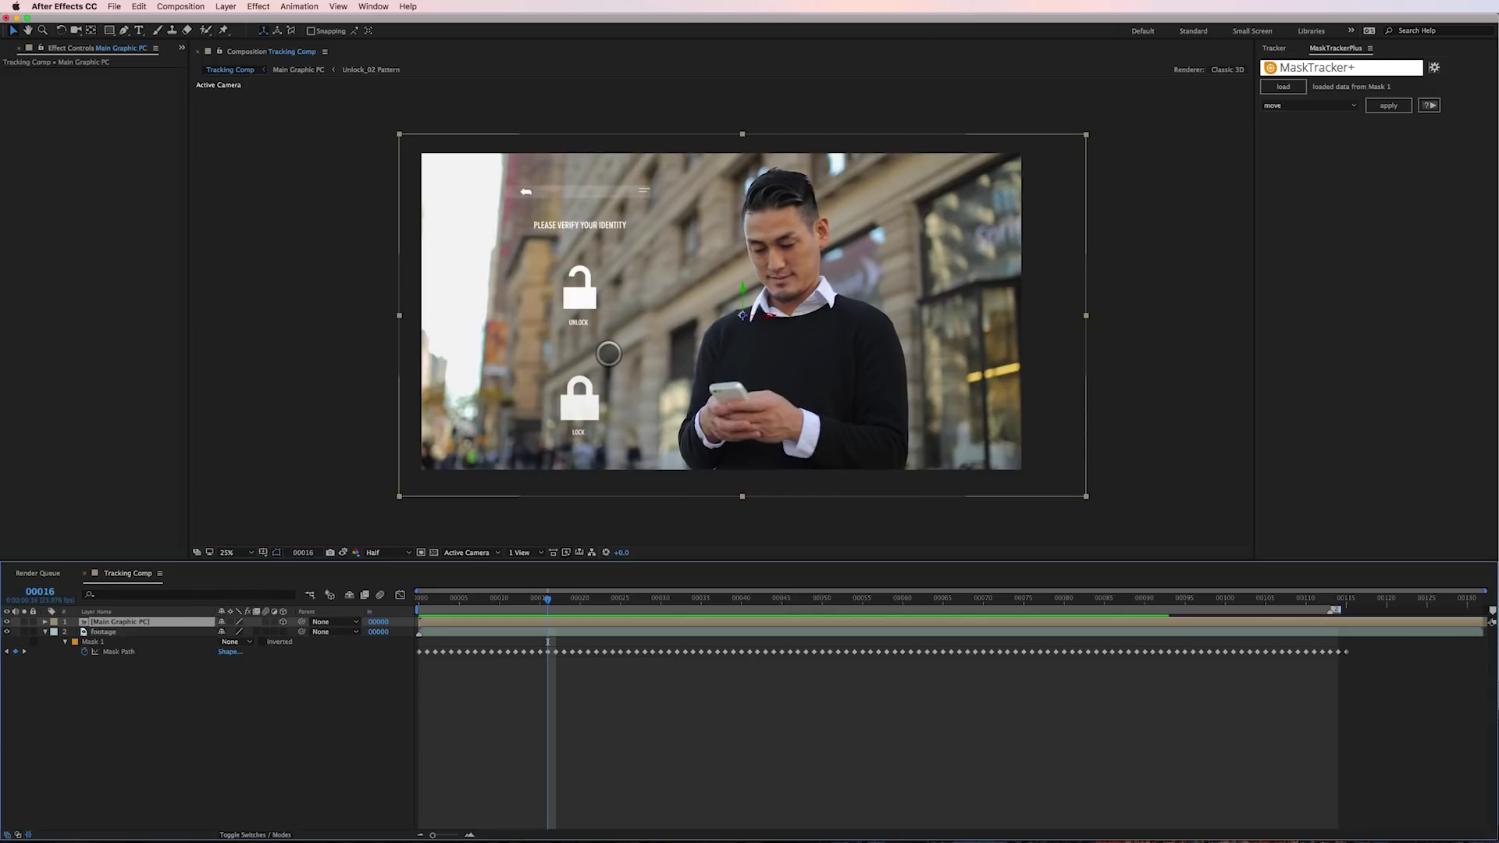
Apply MaskTracker+ move mode to Main Graphic PC, creating its 'move like Mask 1' parent, then preview.
left_click(1389, 105)
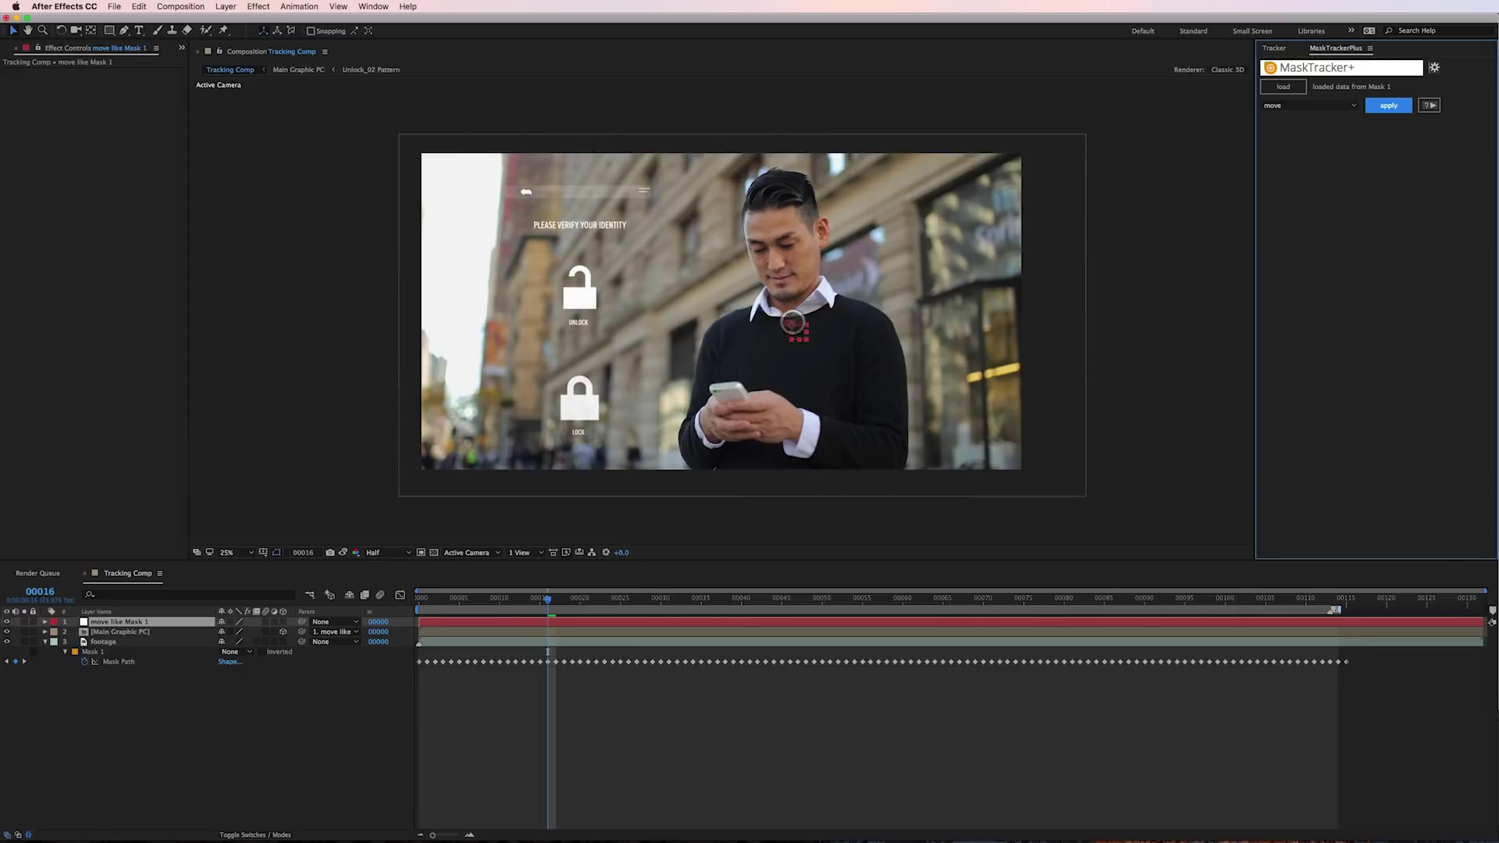
left_click(134, 631)
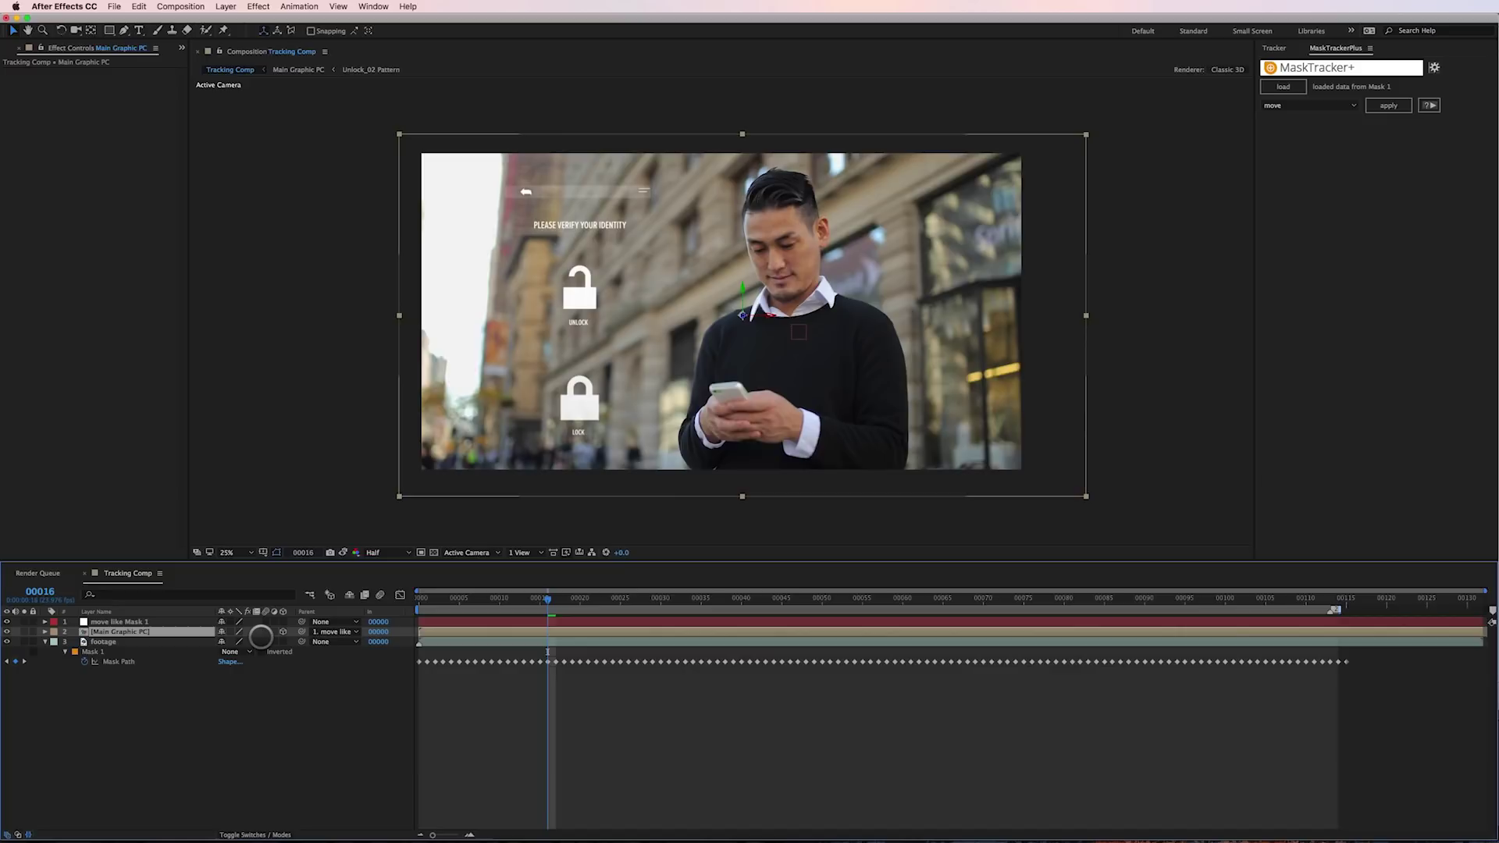
key("space")
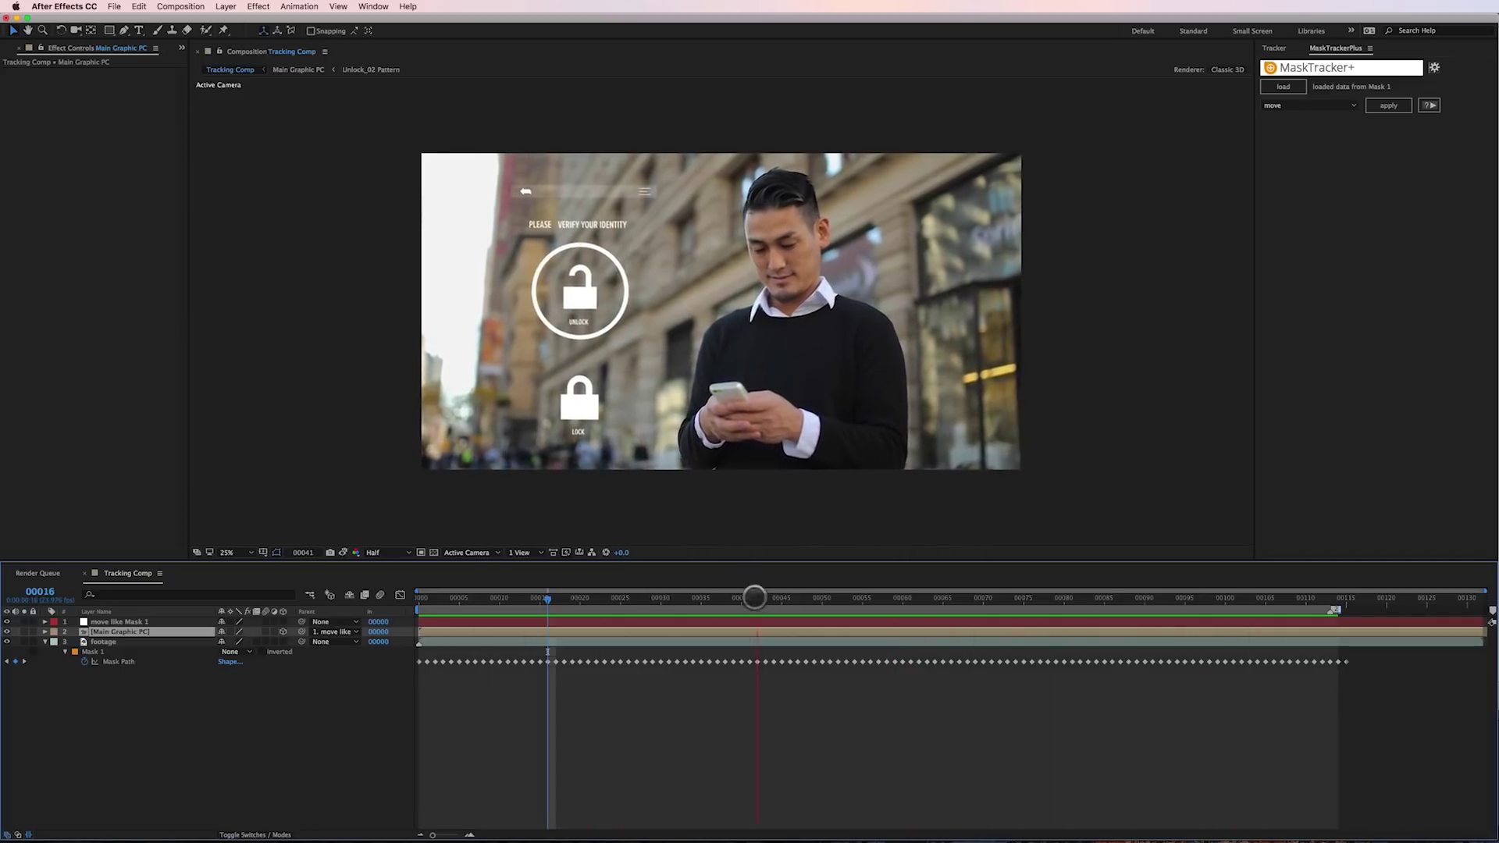
Stop the preview at frame 44 and check the 'move like Mask 1' layer's keyframed transforms.
left_click(771, 608)
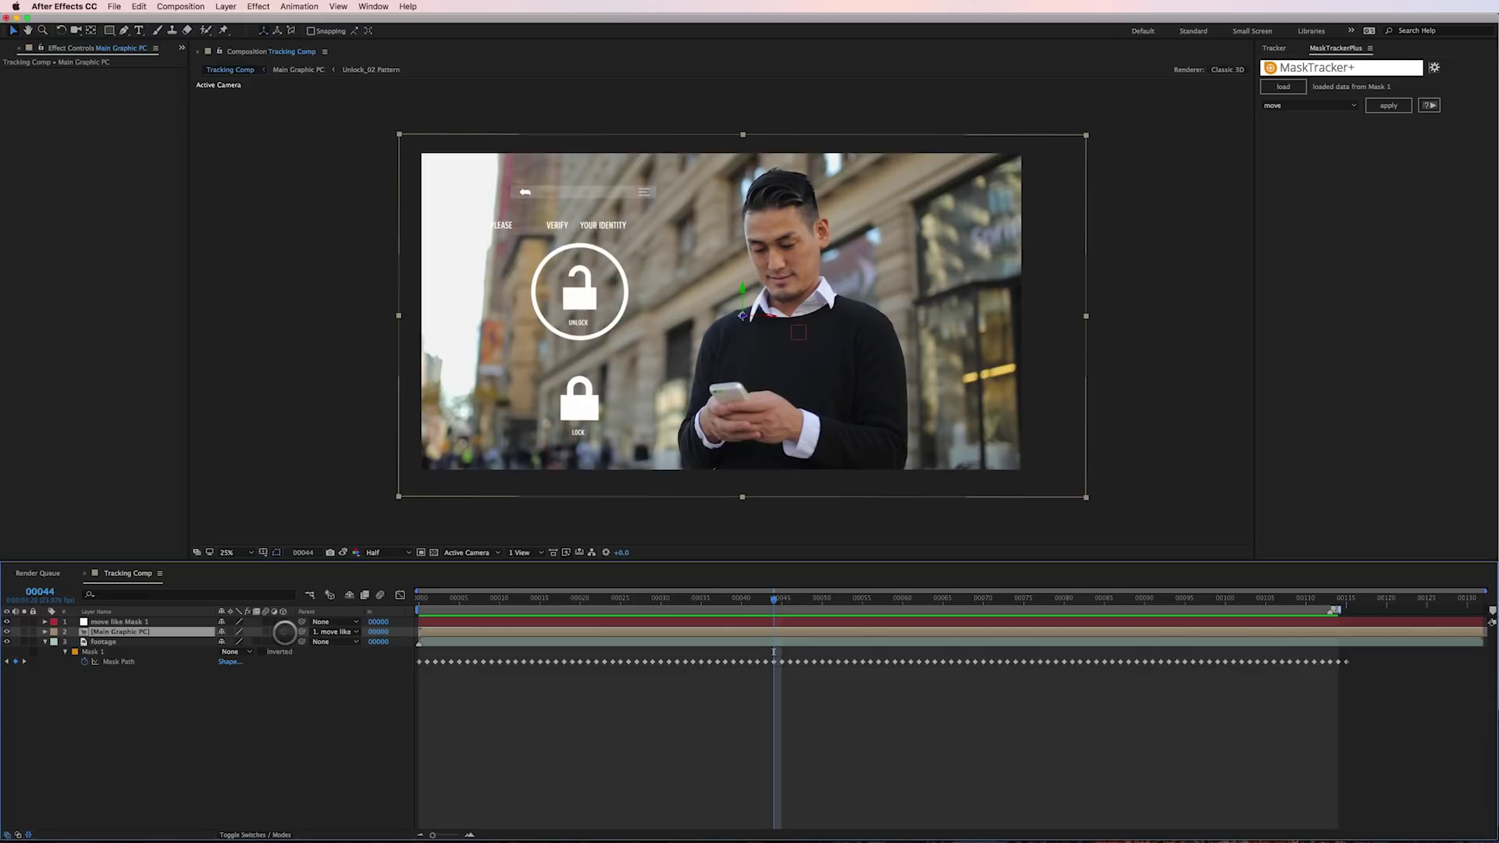
left_click(165, 621)
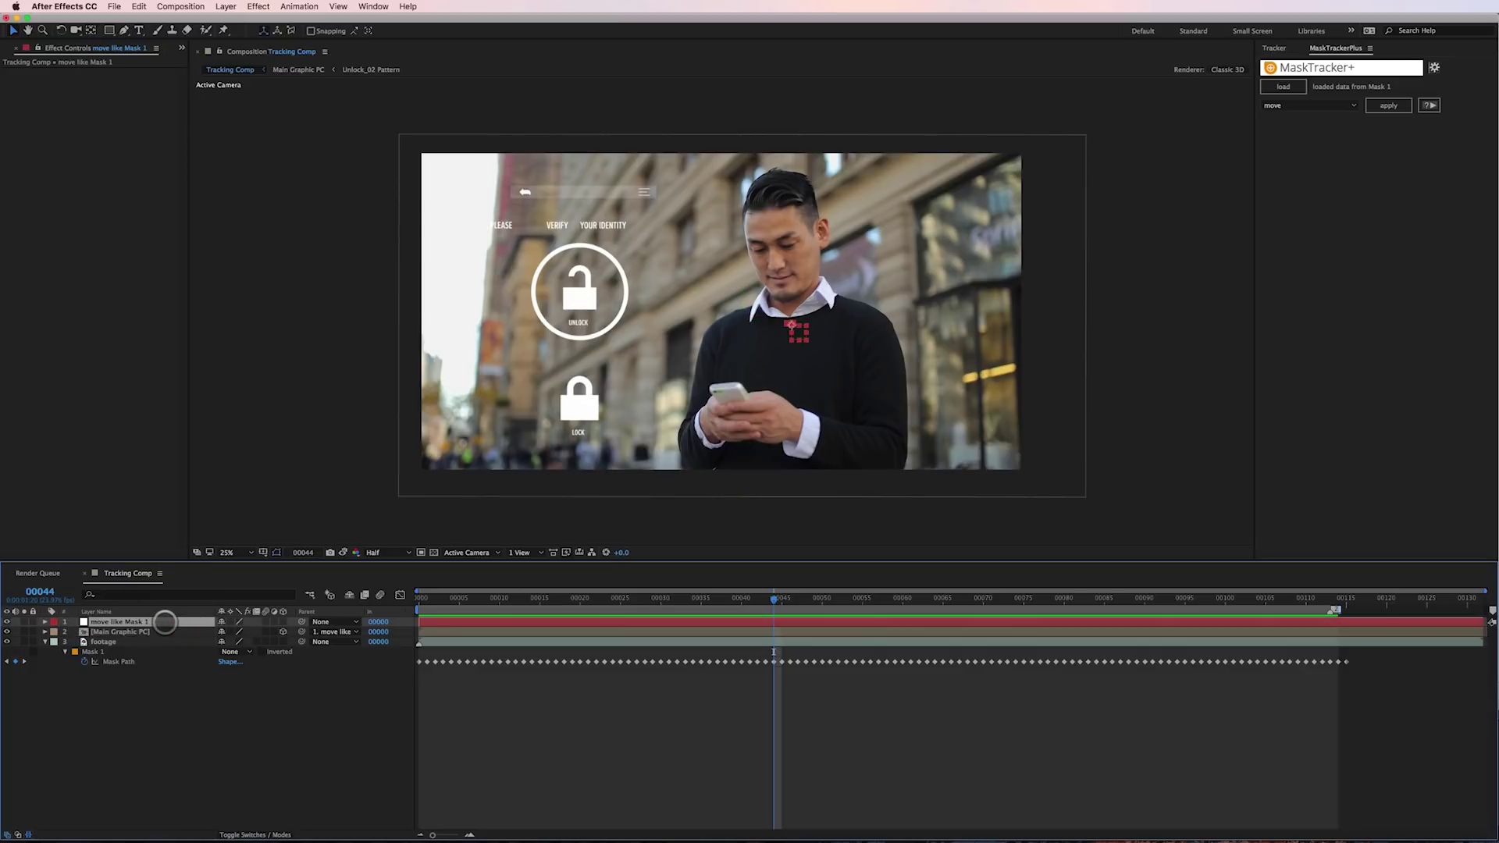
key("u")
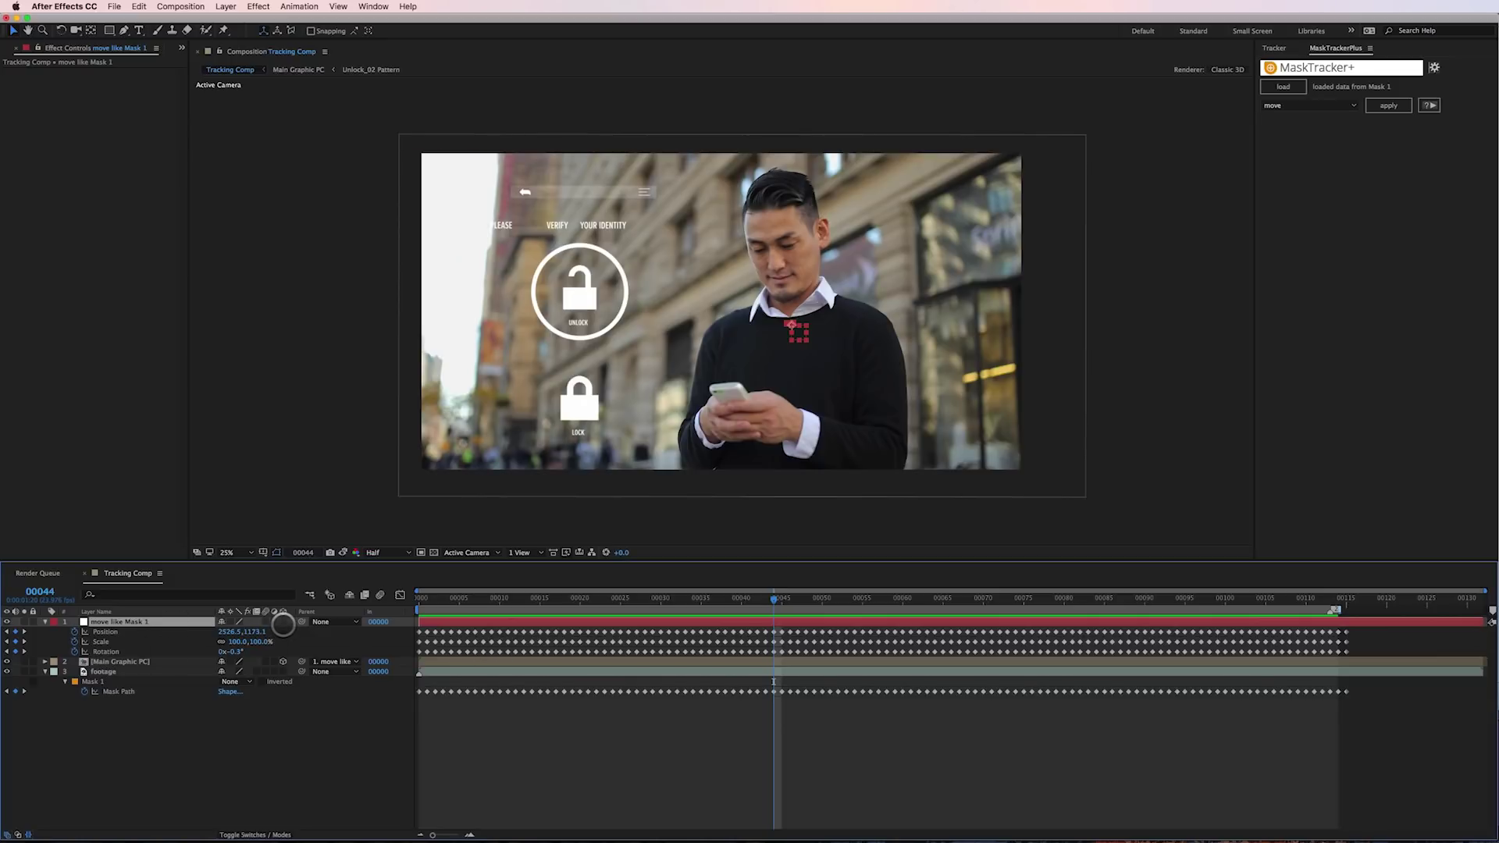
key("u")
Rotate the Main Graphic PC layer 20° on the Y axis.
left_click(140, 632)
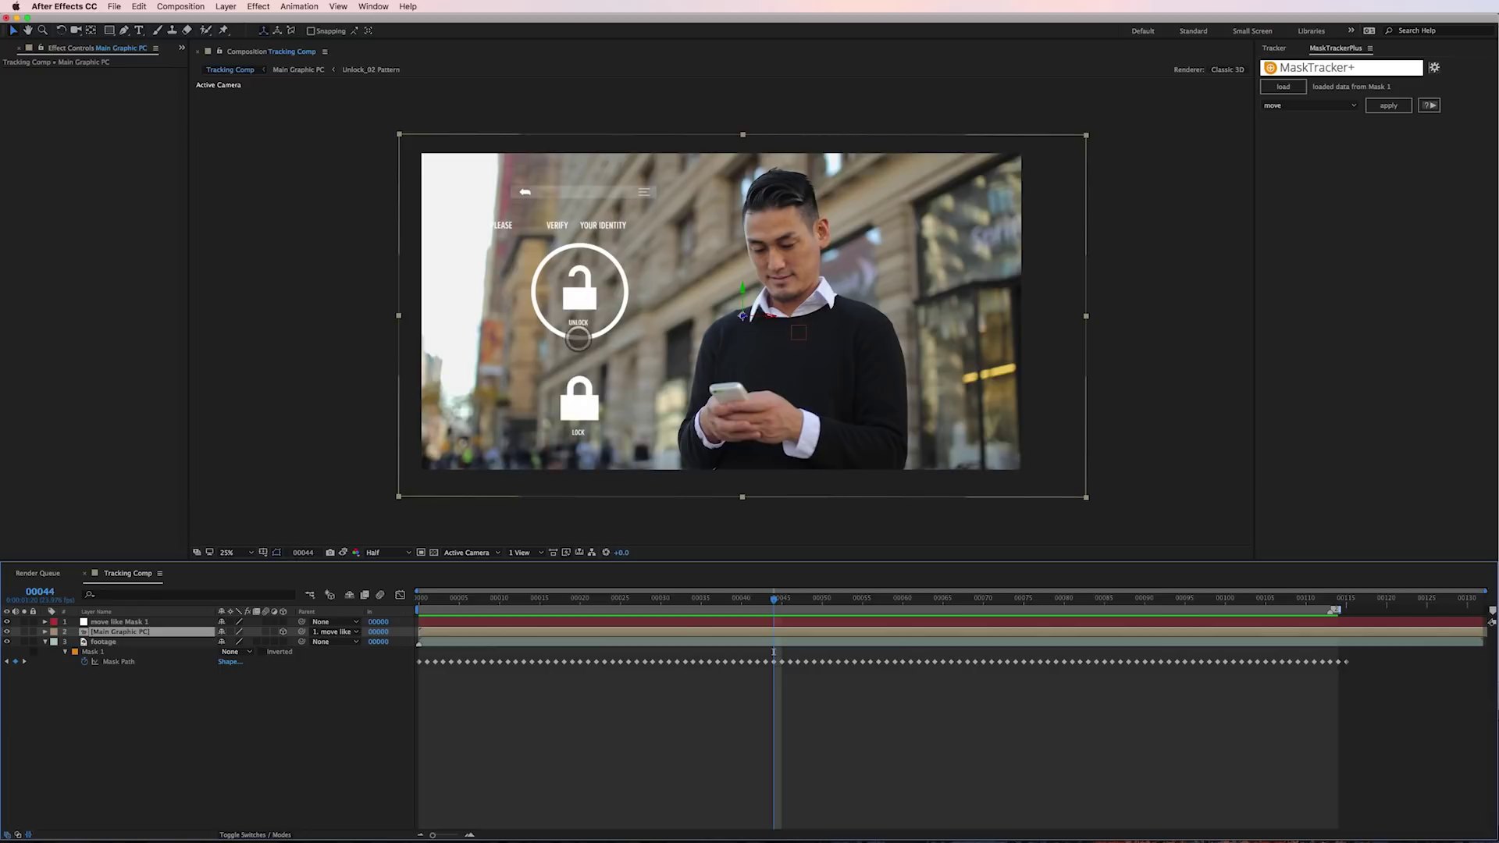
key("r")
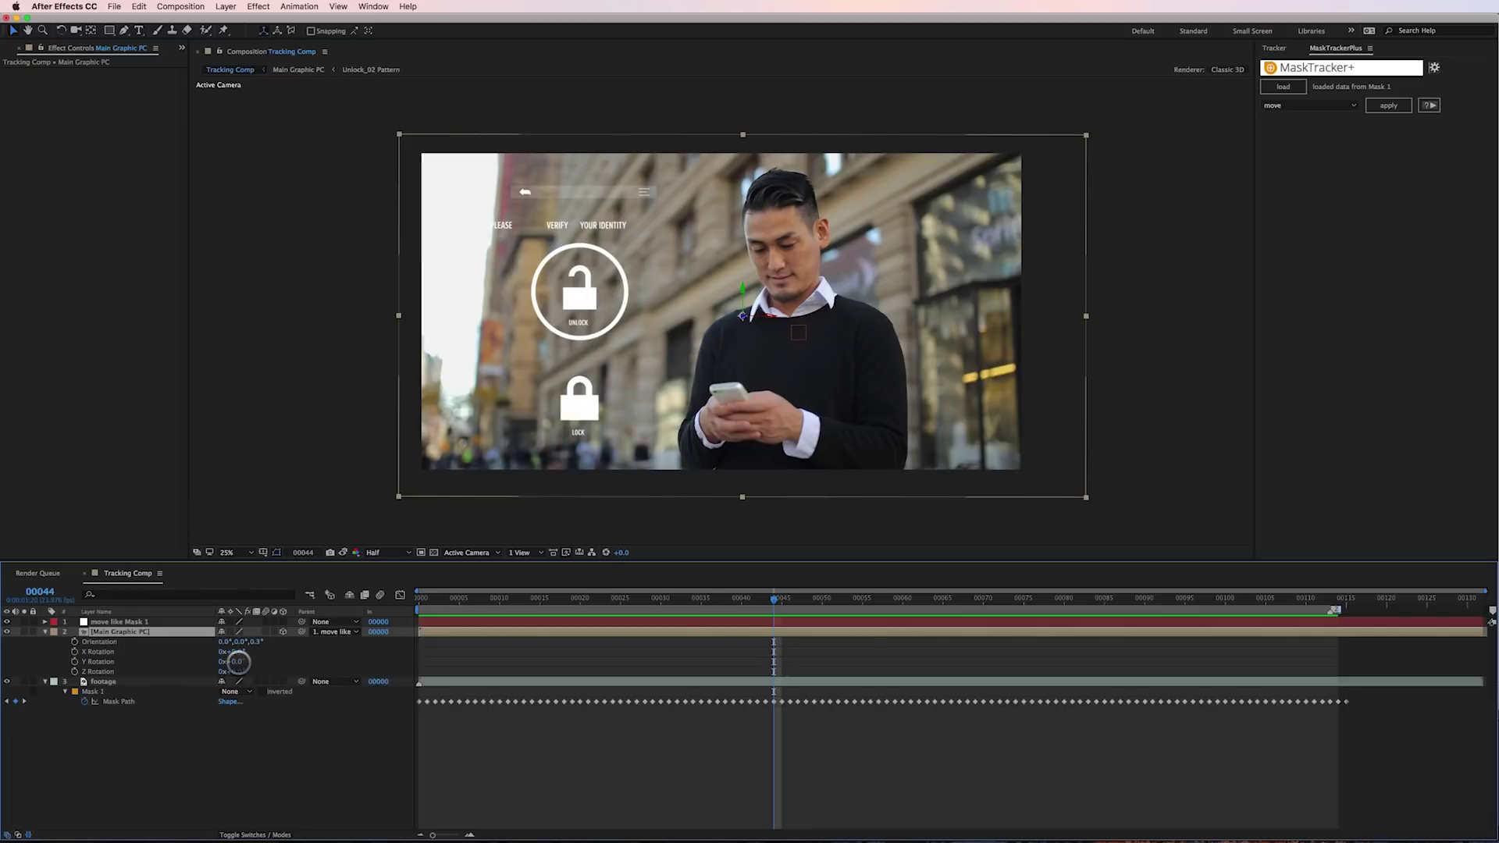
left_click(236, 662)
type("20")
key("Return")
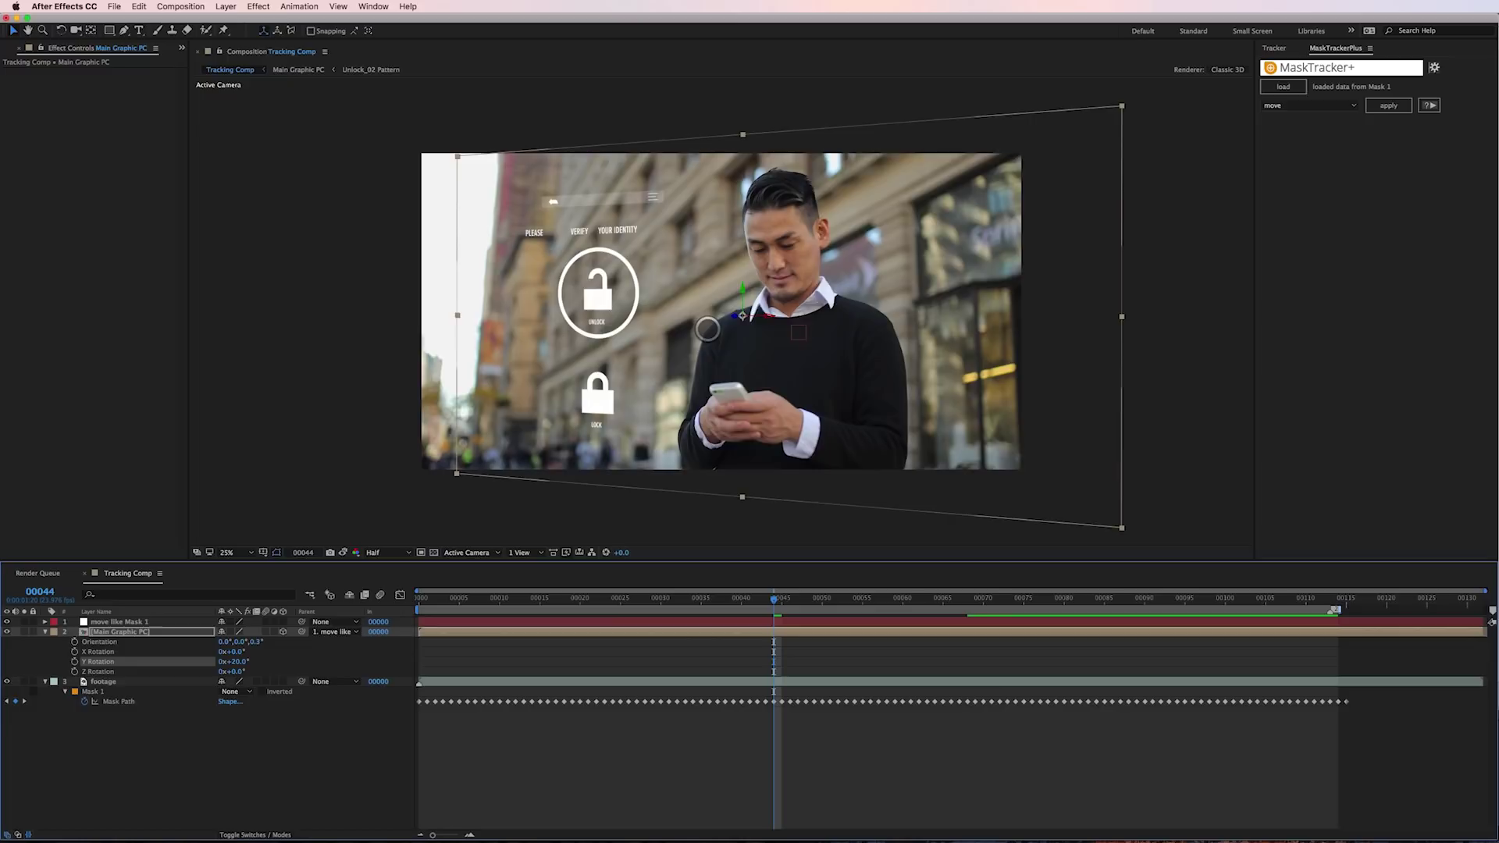
key("space")
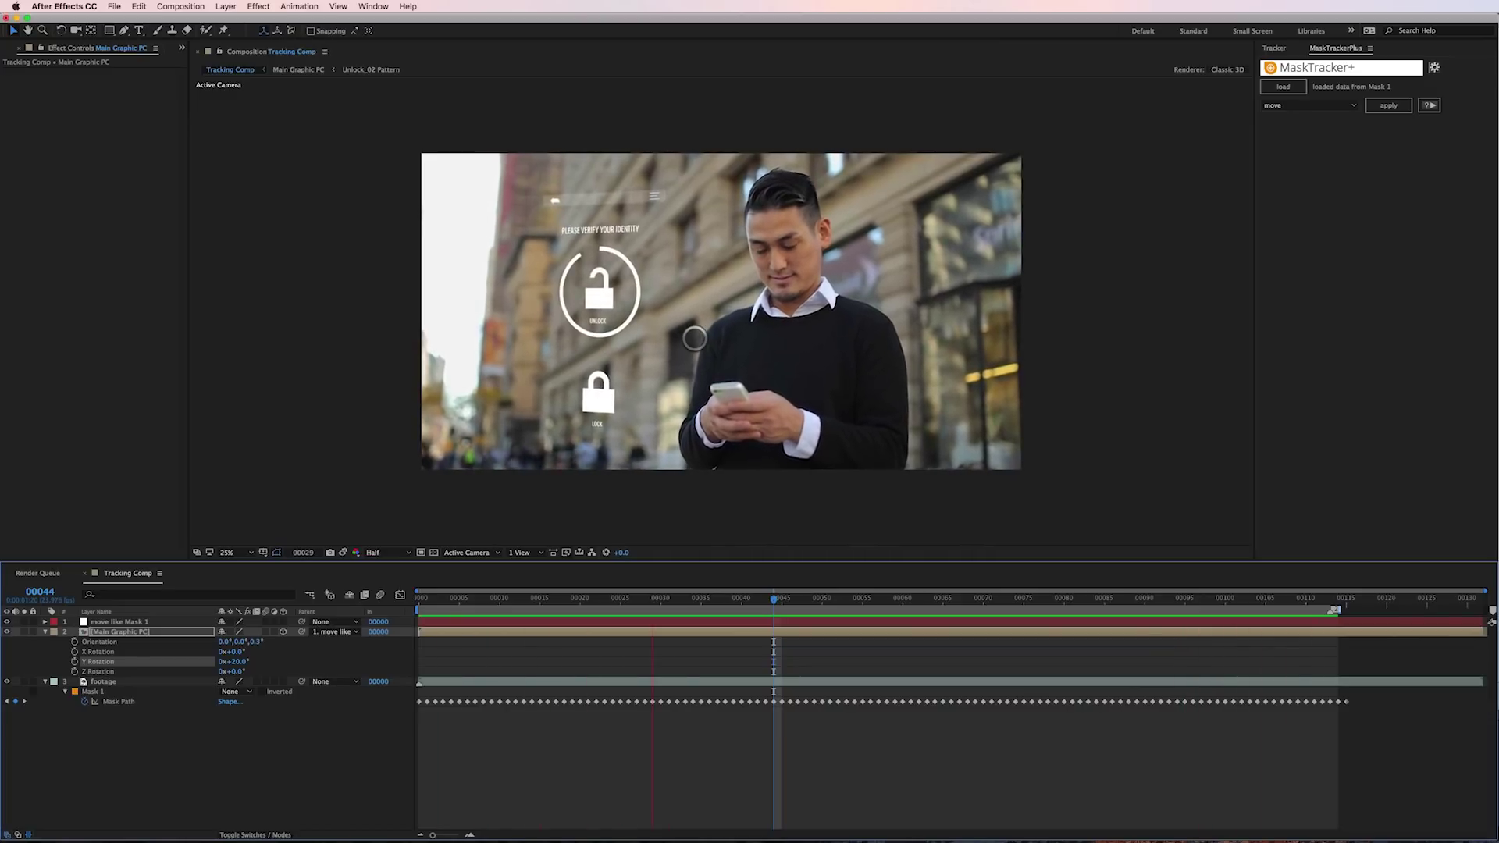
left_click(773, 599)
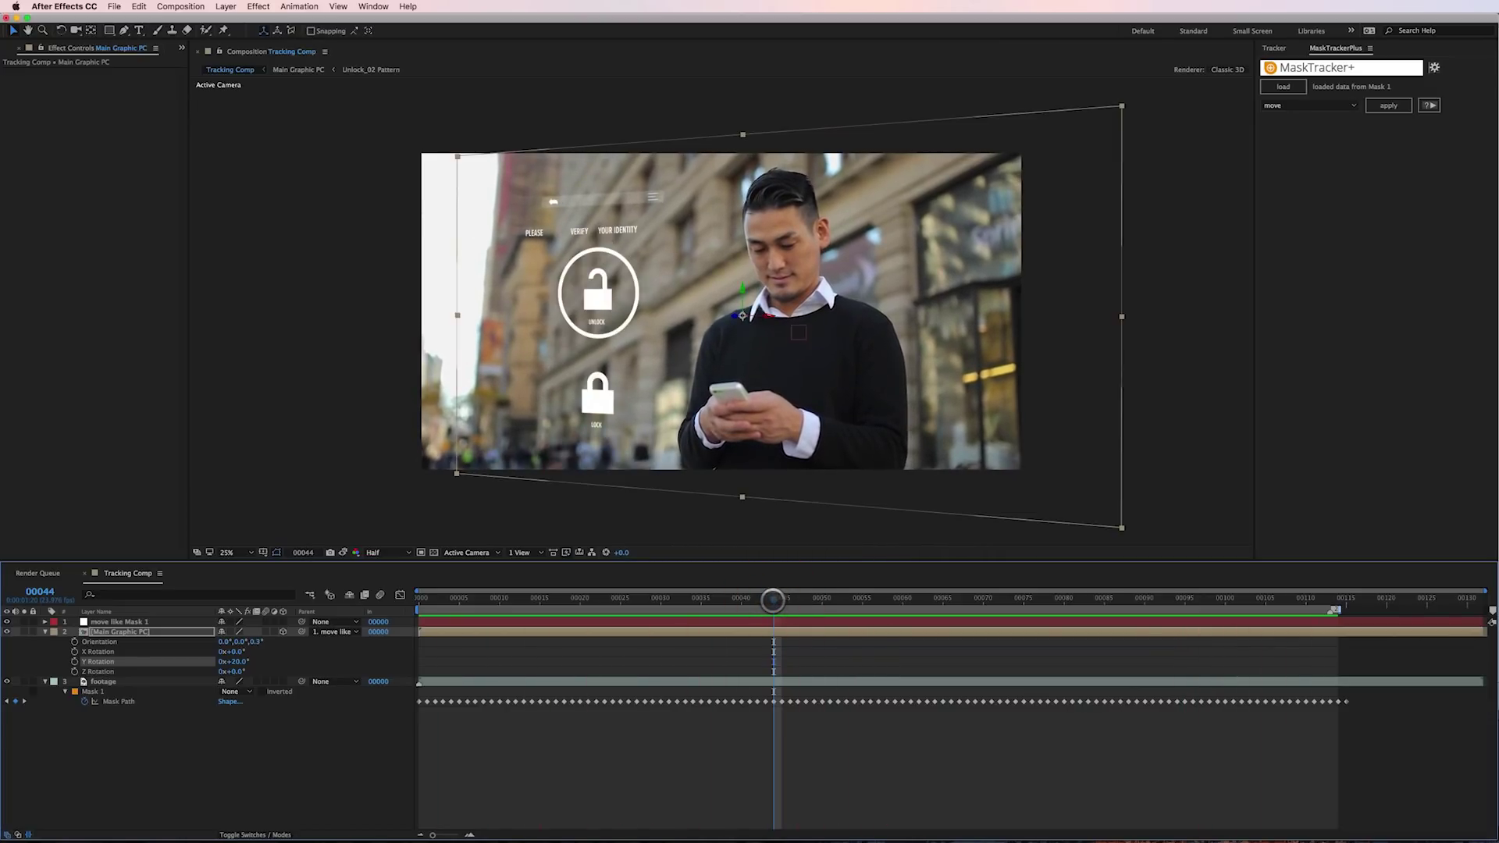